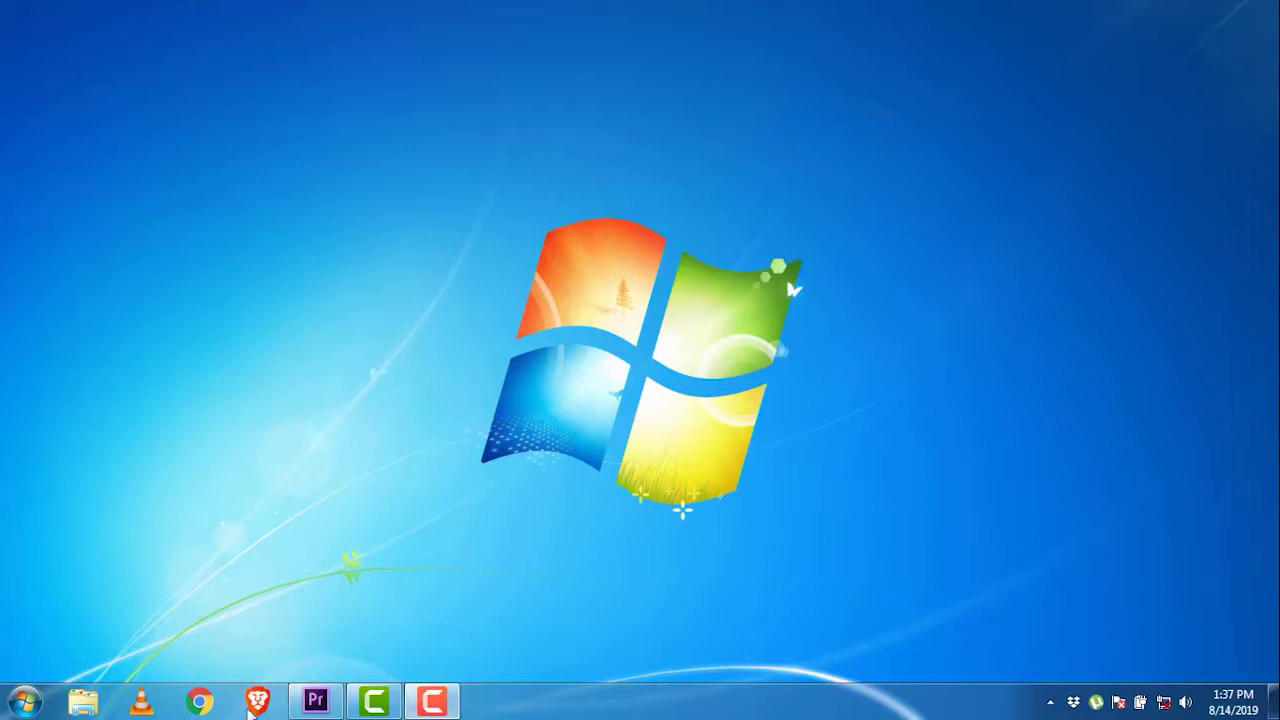
Switch to Premiere Pro and import YouTube_6.mp4 from the Video folder in Downloads into the SLOW project
left_click(314, 703)
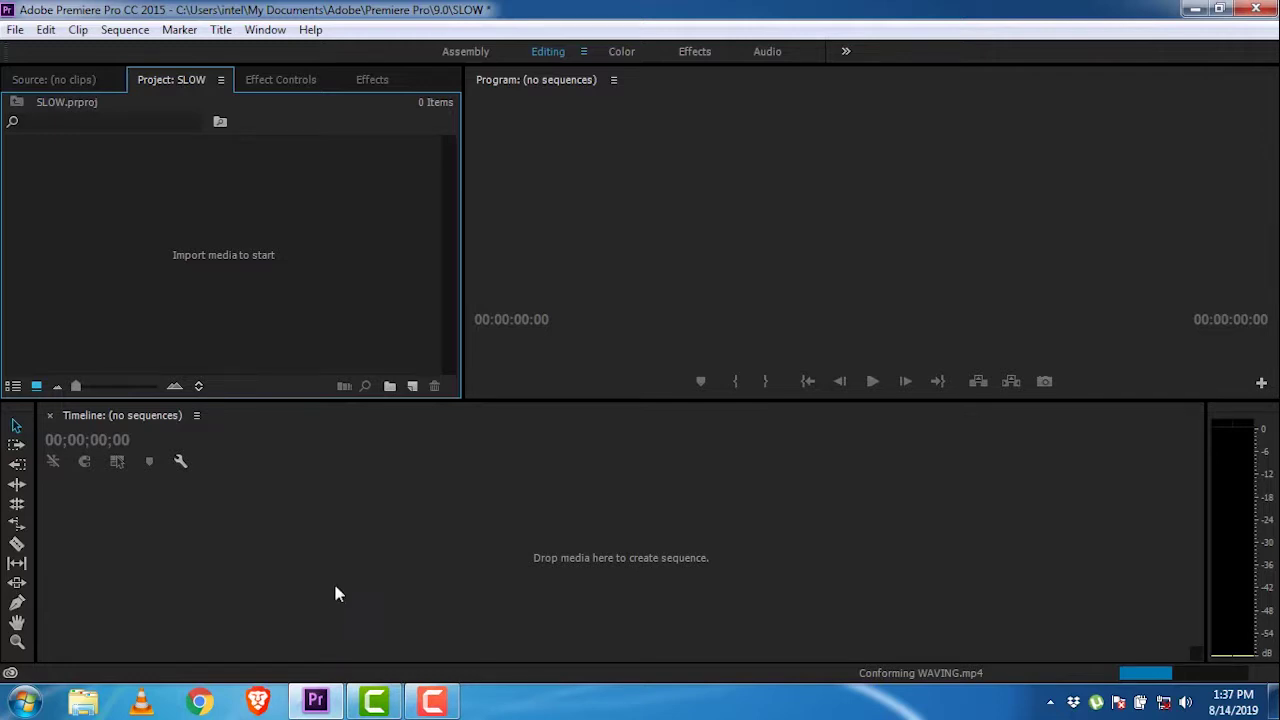
double_click(181, 249)
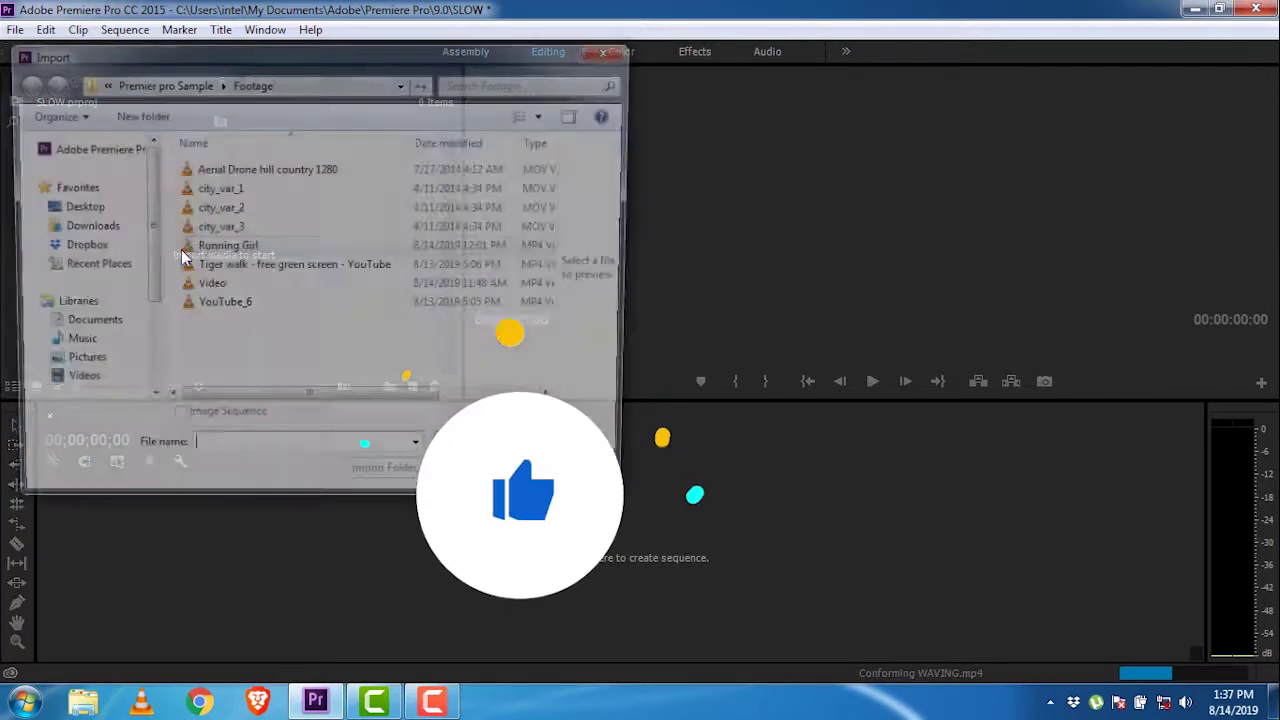
left_click(100, 229)
scroll(552, 240, "down", 10)
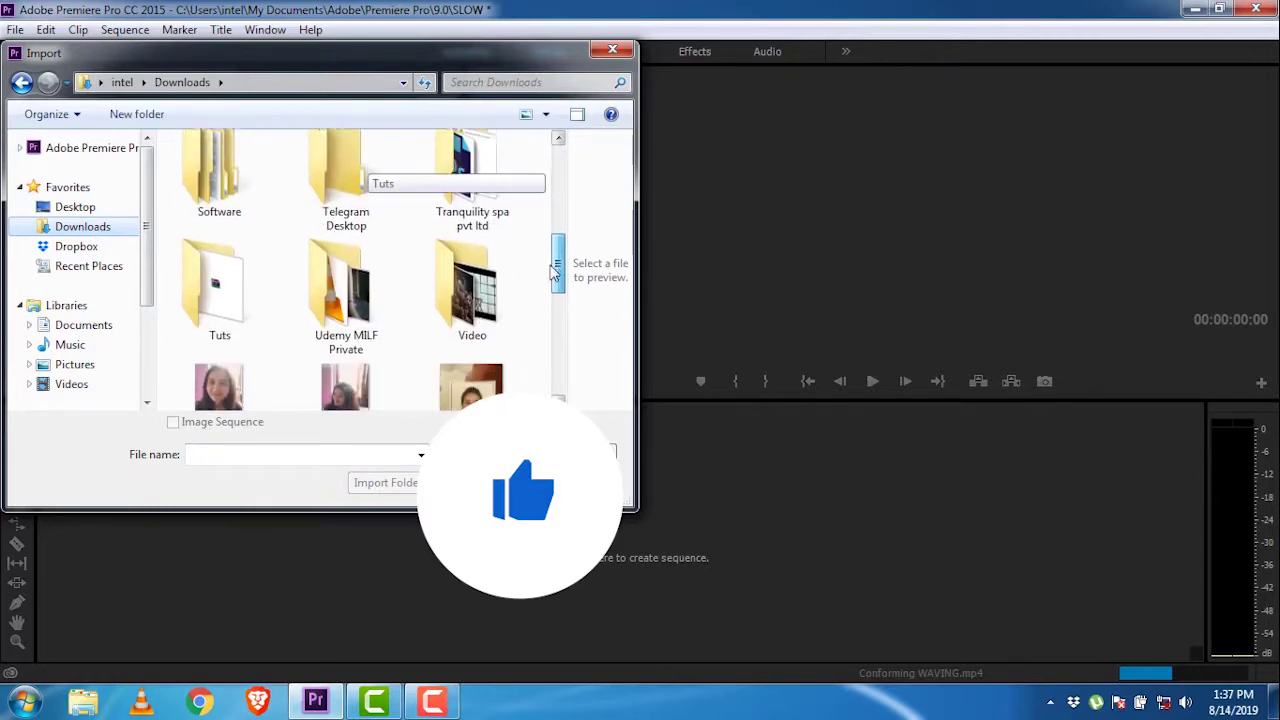
scroll(545, 285, "up", 3)
left_click_drag(543, 279, 557, 243)
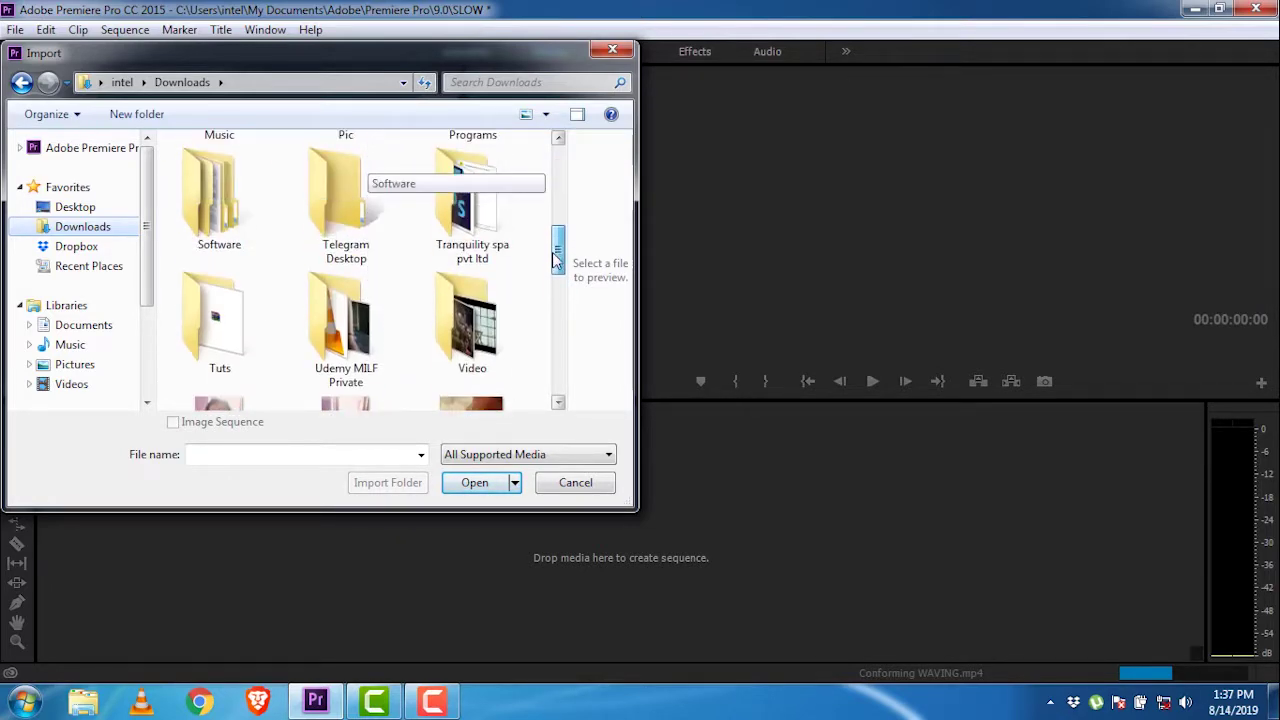
double_click(463, 316)
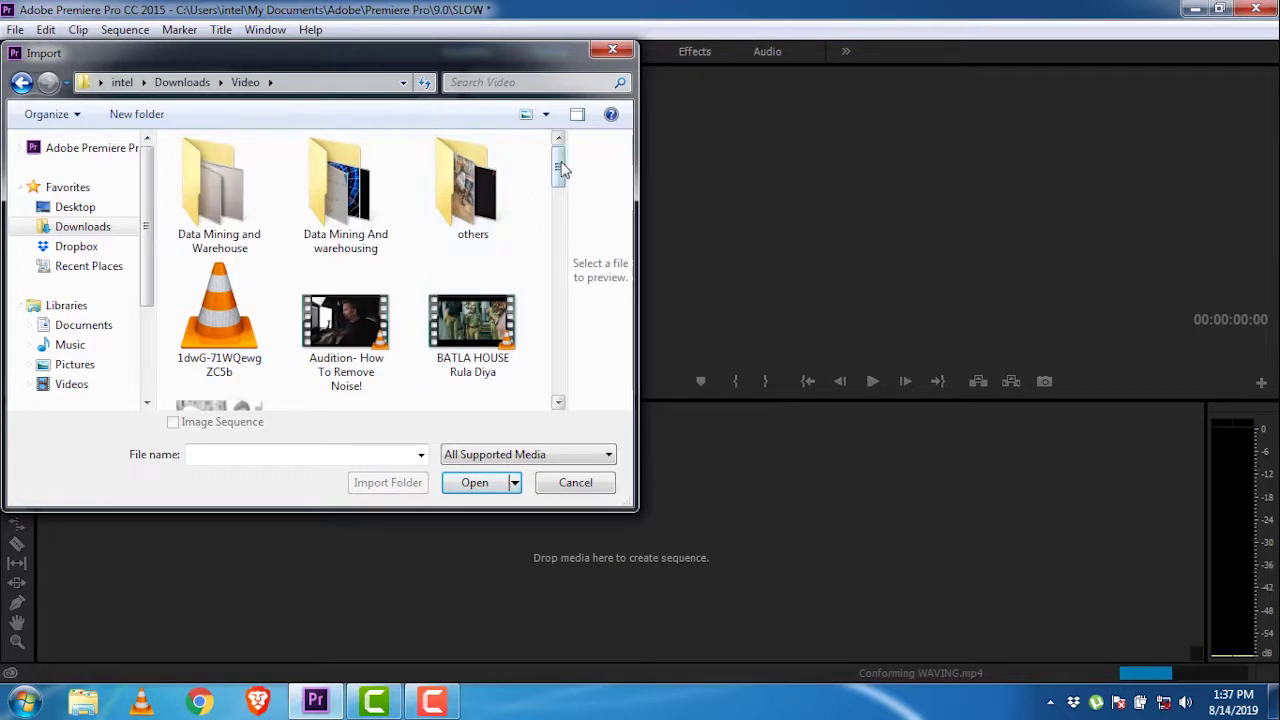
left_click_drag(560, 166, 543, 351)
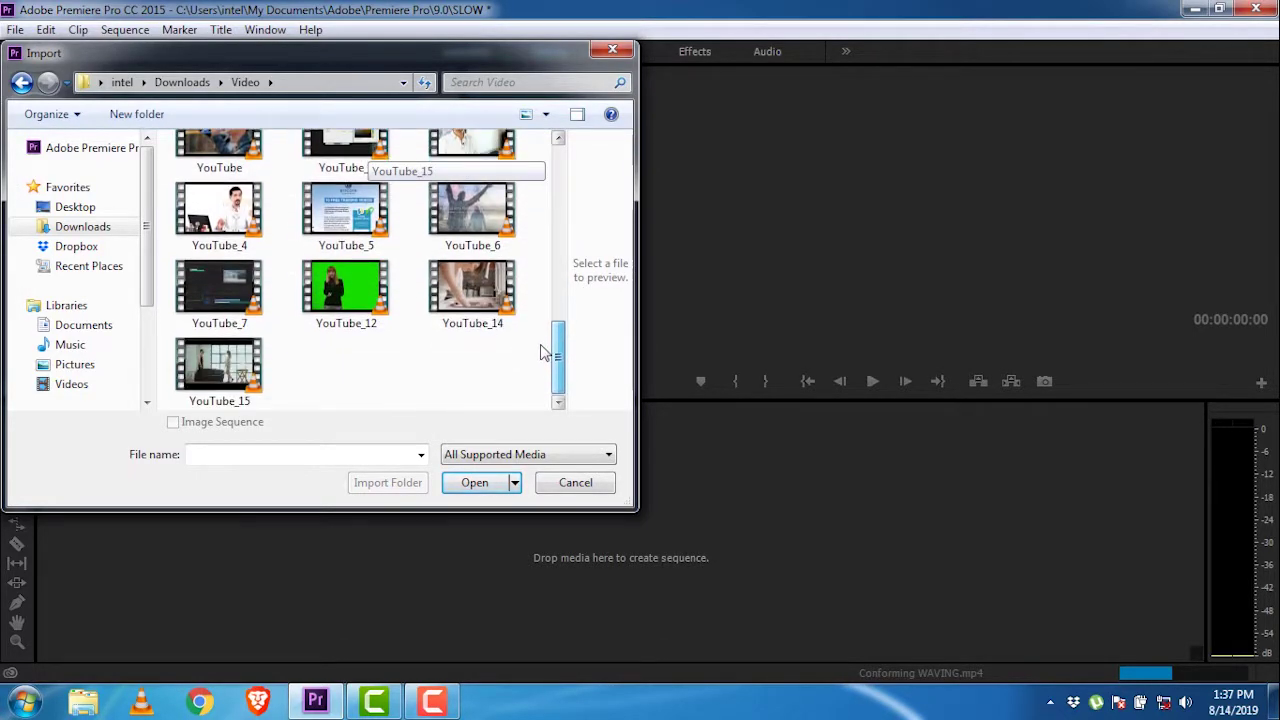
double_click(485, 226)
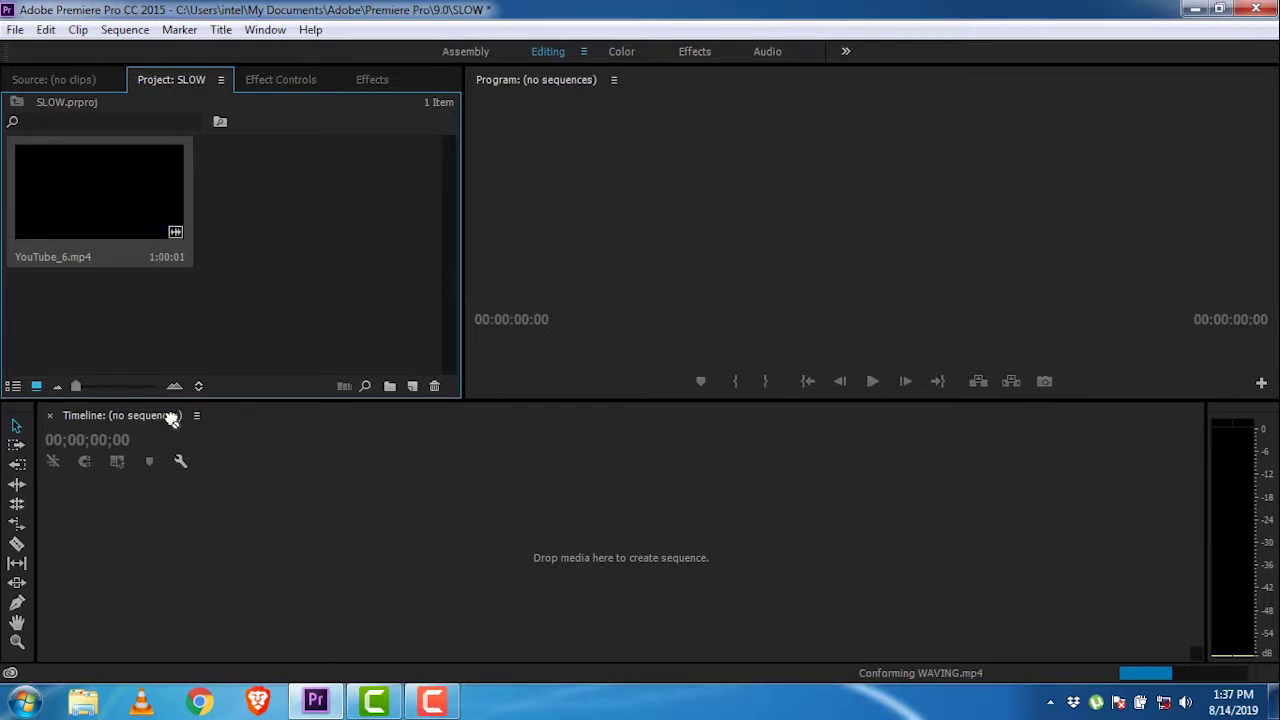
Create a sequence from YouTube_6.mp4 on the timeline and play its opening seconds
left_click_drag(100, 530, 100, 520)
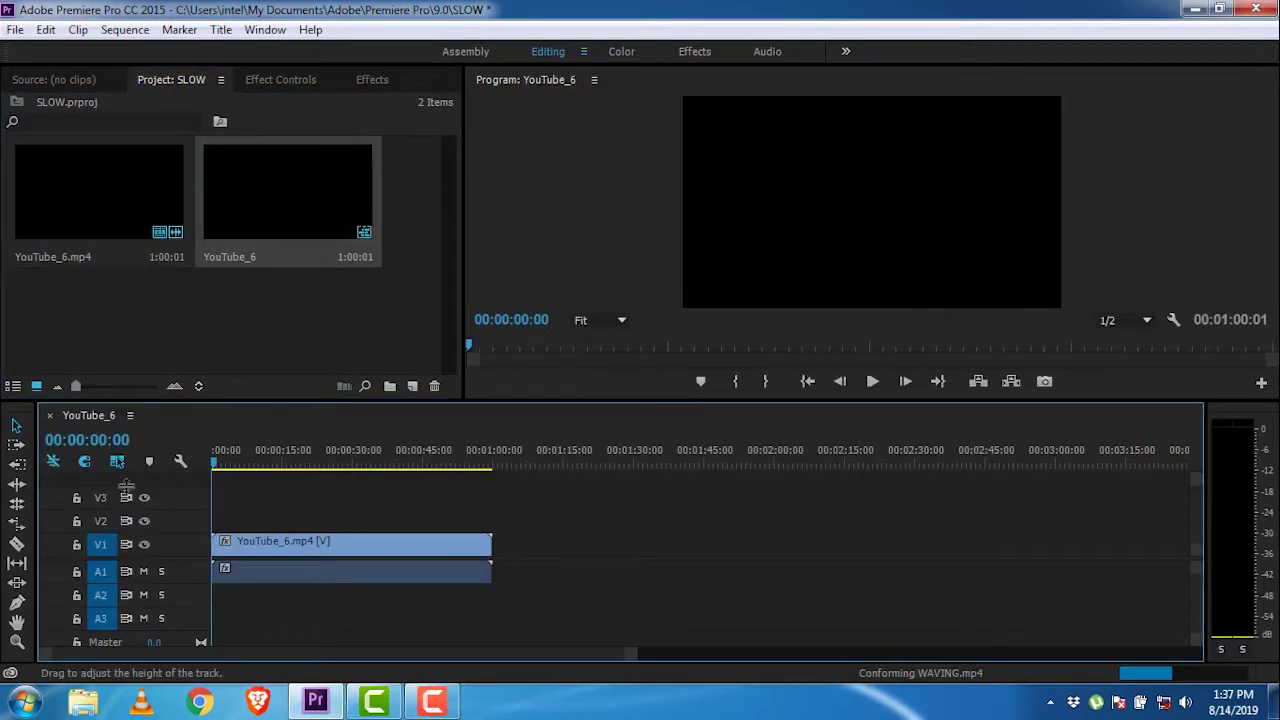
left_click(877, 384)
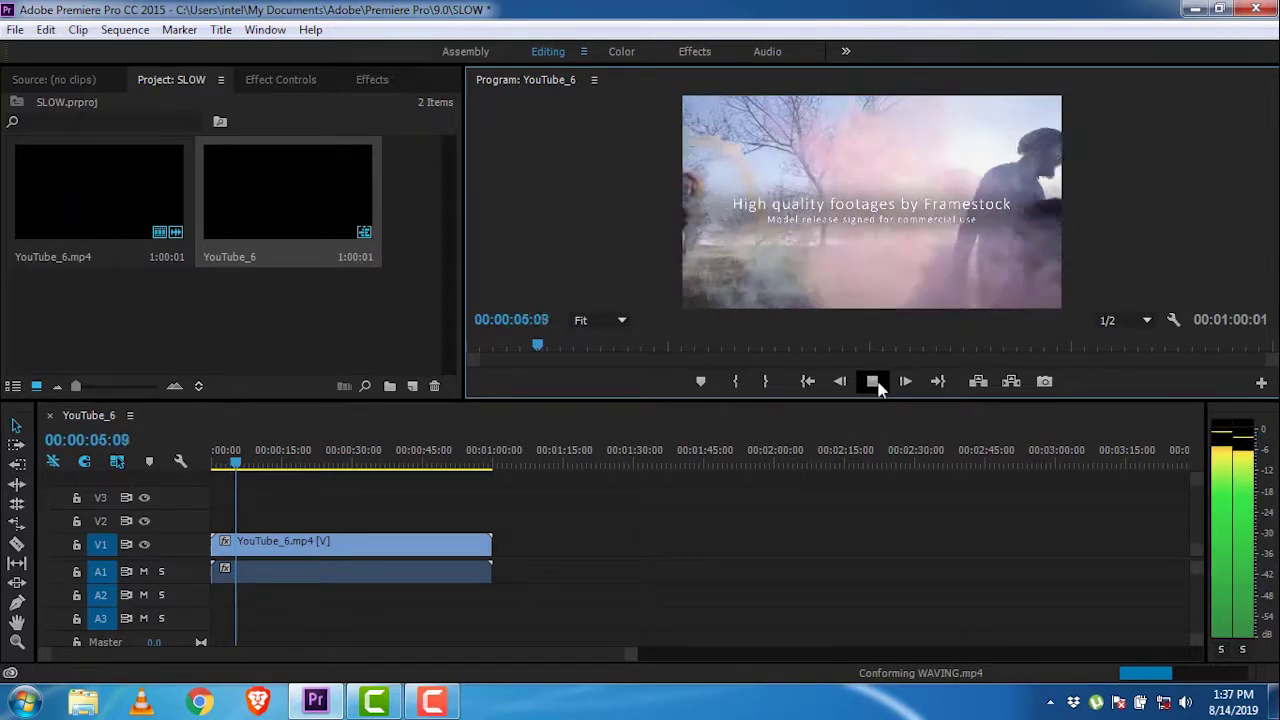
left_click(877, 386)
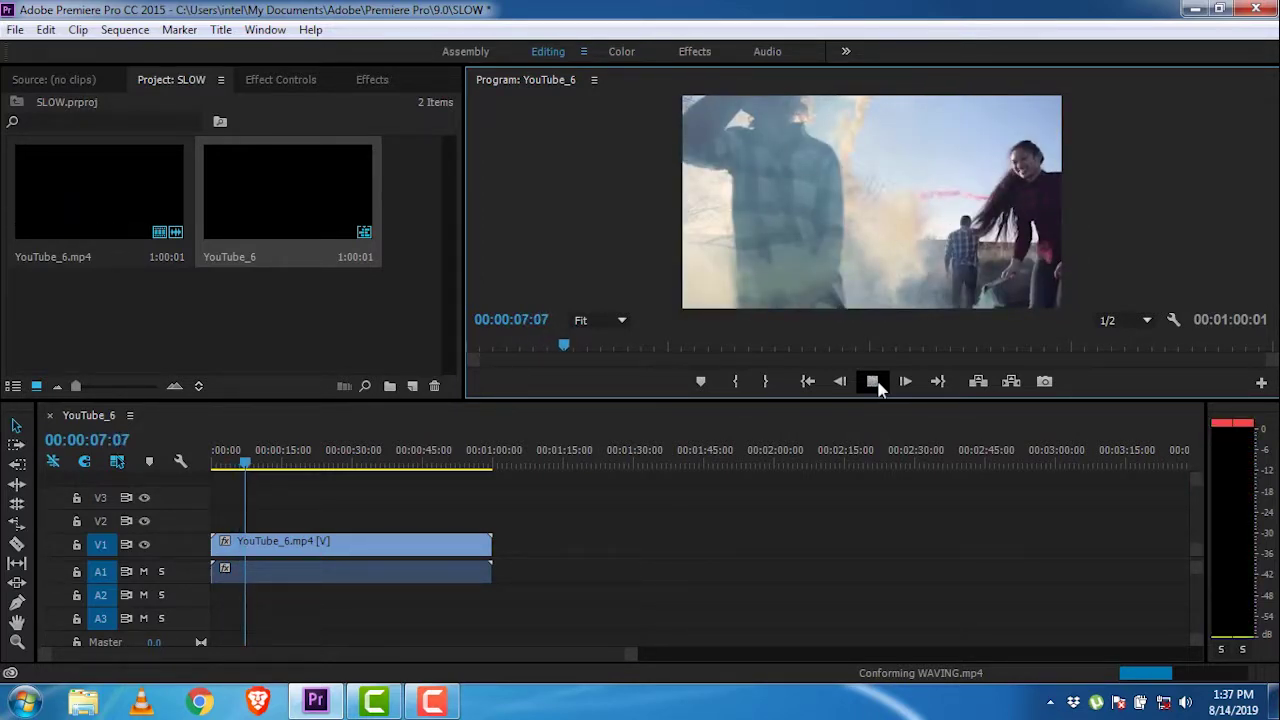
left_click(877, 386)
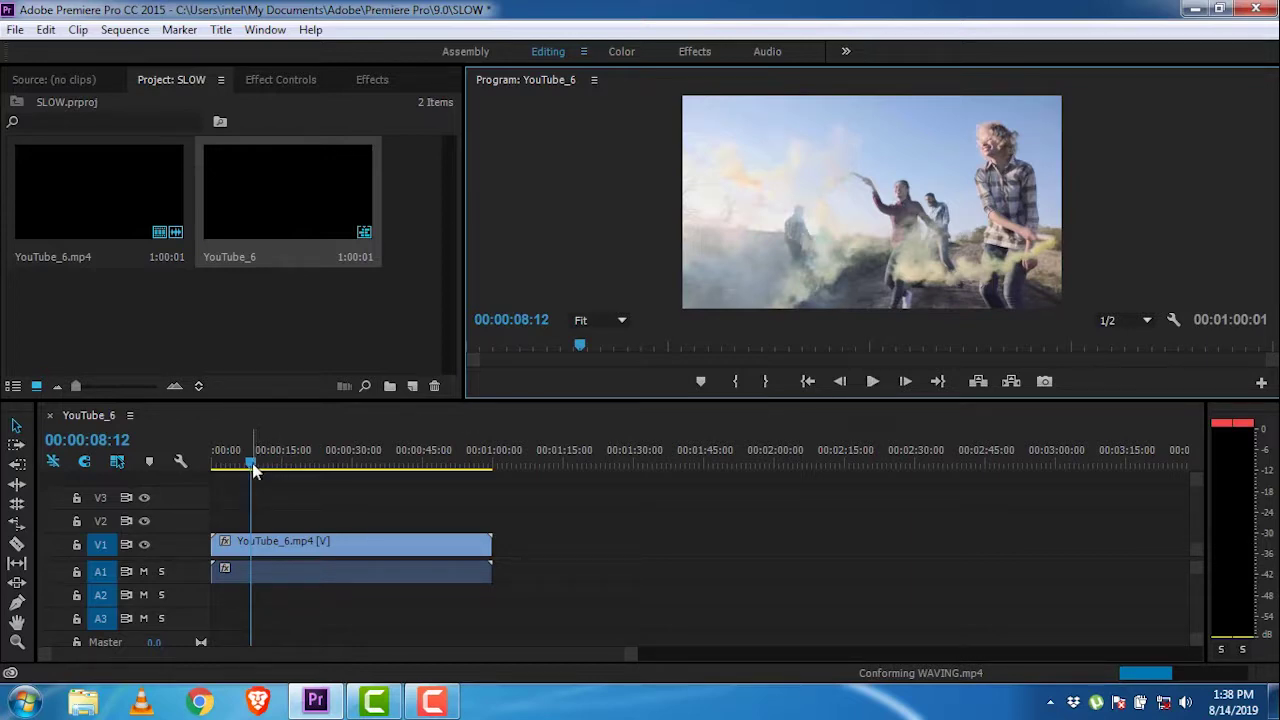
Split the clip with the Razor tool at 00:00:10:15 and again at about 33 seconds
left_click_drag(252, 463, 268, 477)
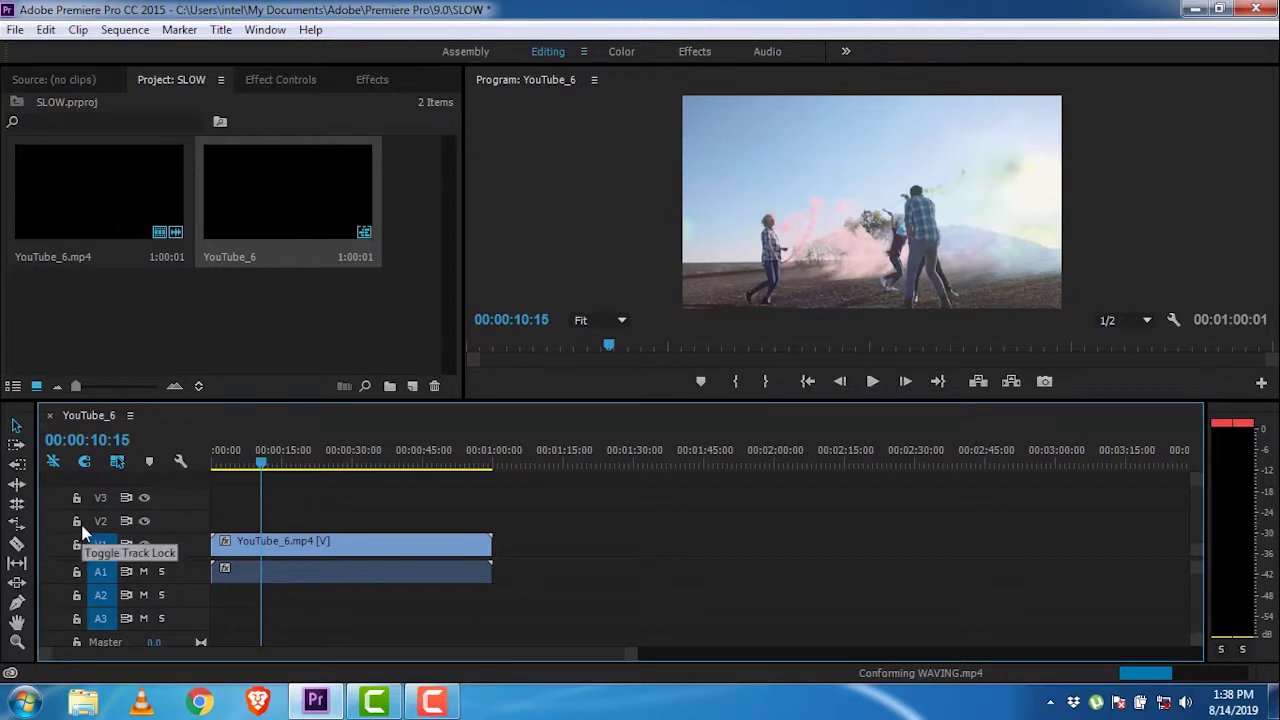
key("c")
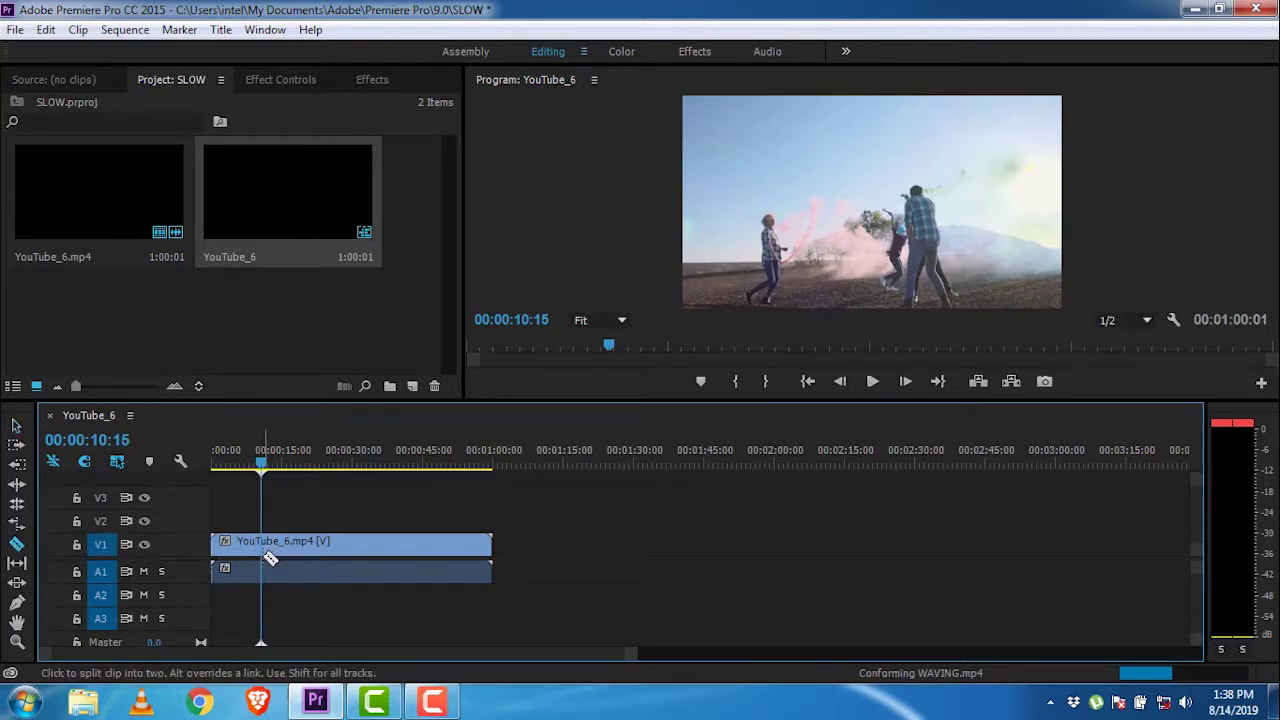
left_click(264, 556)
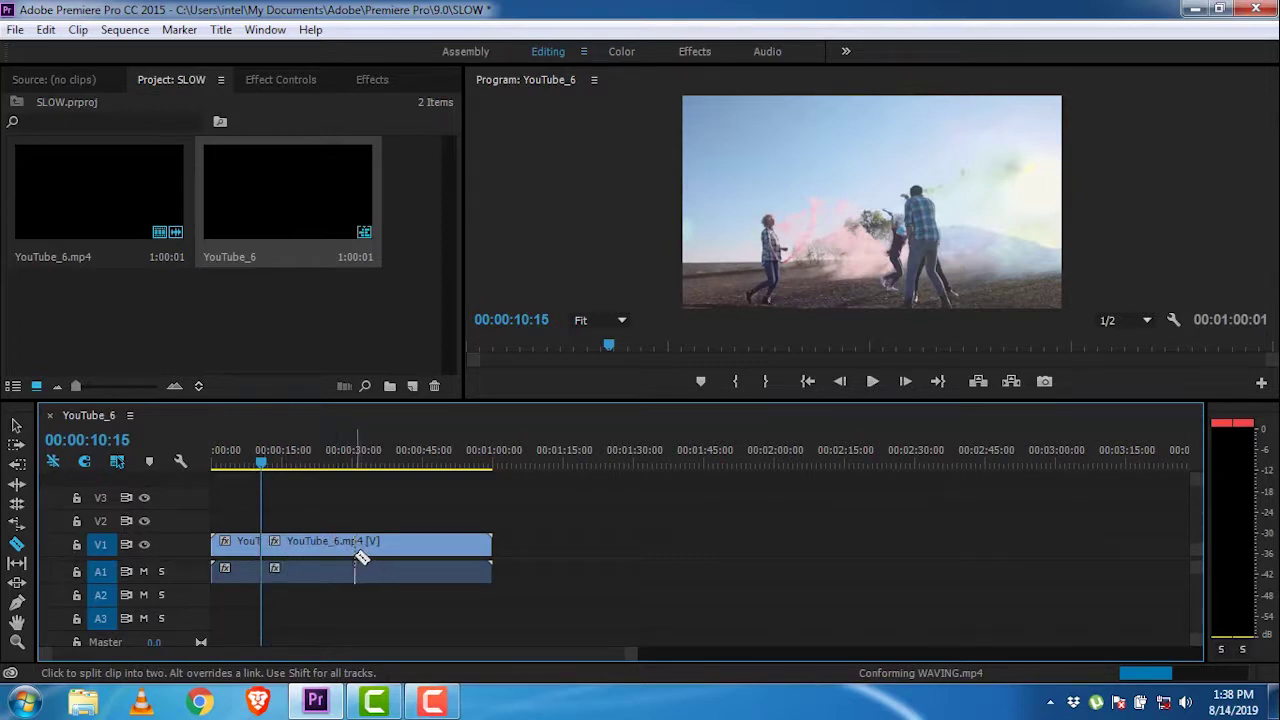
left_click(369, 552)
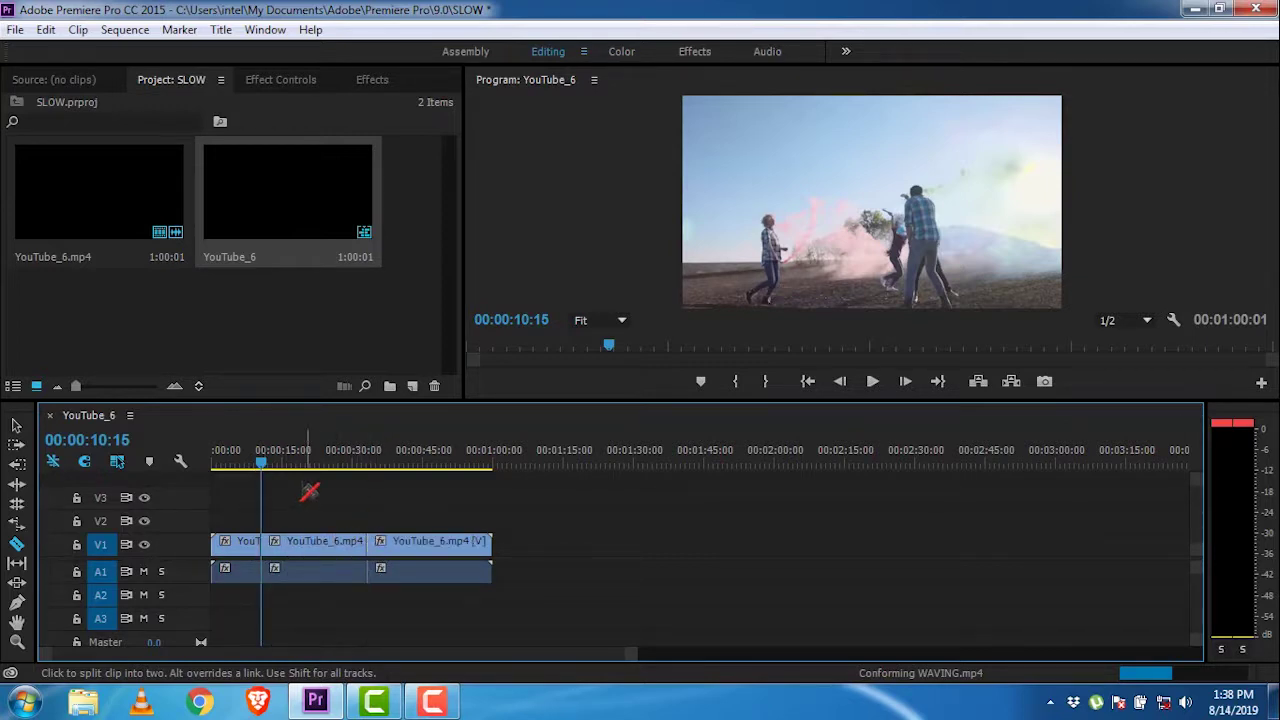
Spread the three clip segments apart, starting the last at about 55 seconds and the middle one at about 23 seconds
left_click(18, 428)
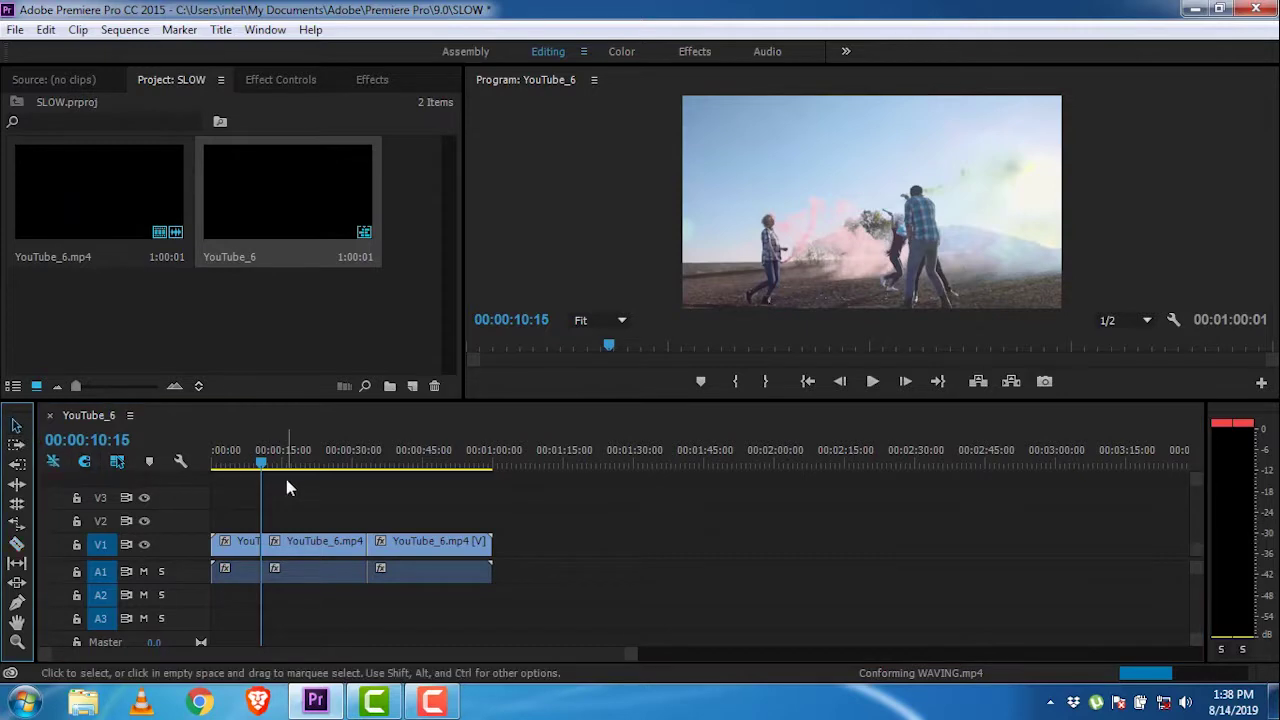
left_click_drag(261, 462, 290, 487)
left_click(230, 462)
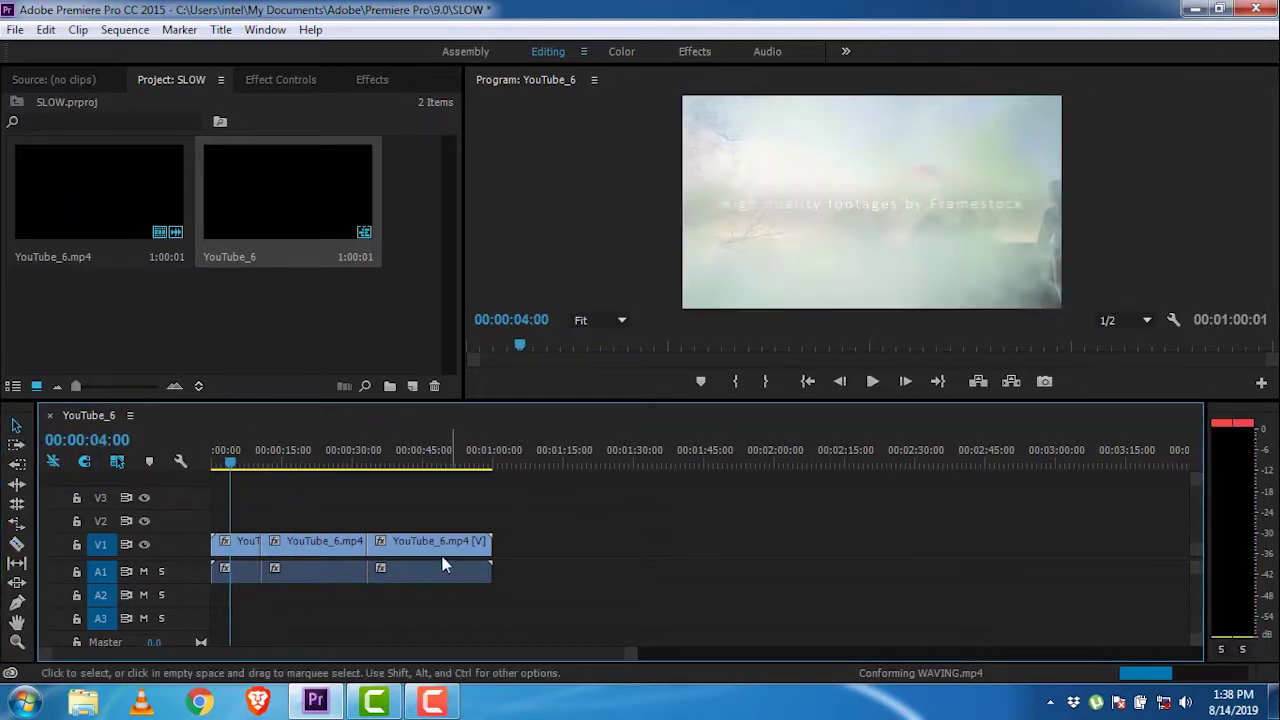
left_click_drag(455, 570, 556, 570)
left_click_drag(344, 560, 418, 566)
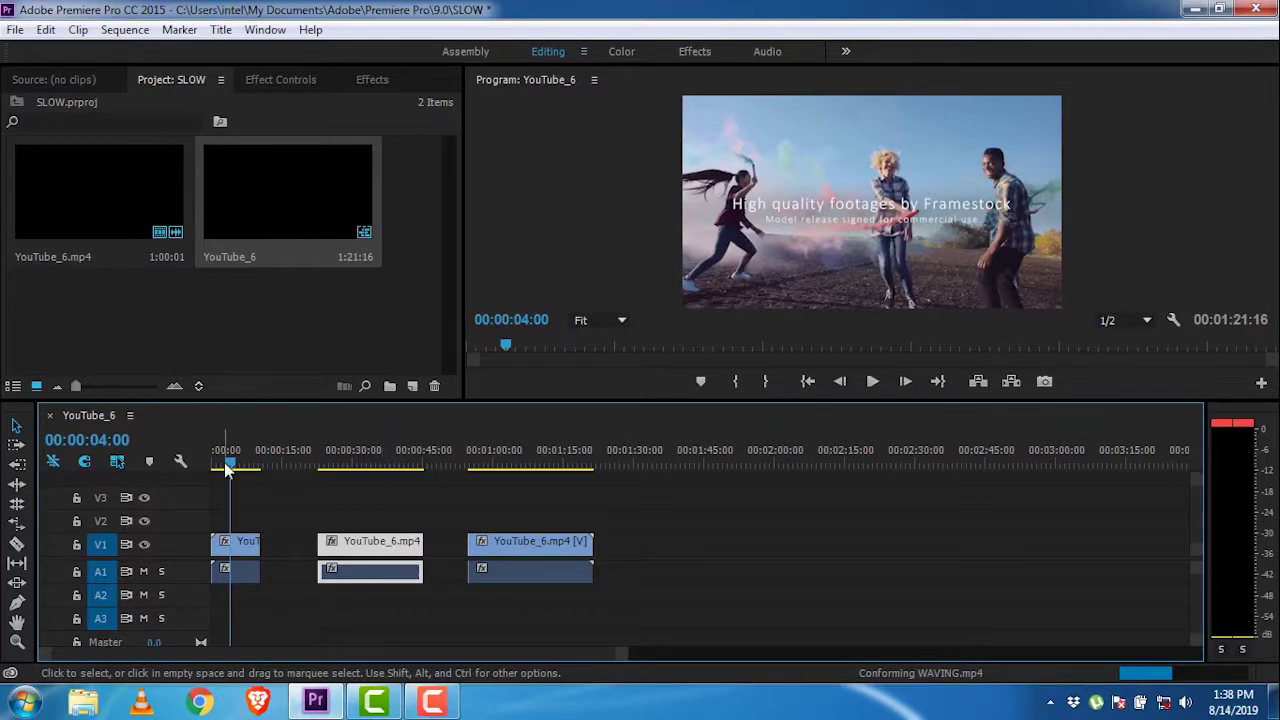
Play the middle segment from 00:00:26:00 at normal speed, and return the playhead near the segment's start
left_click_drag(230, 462, 333, 476)
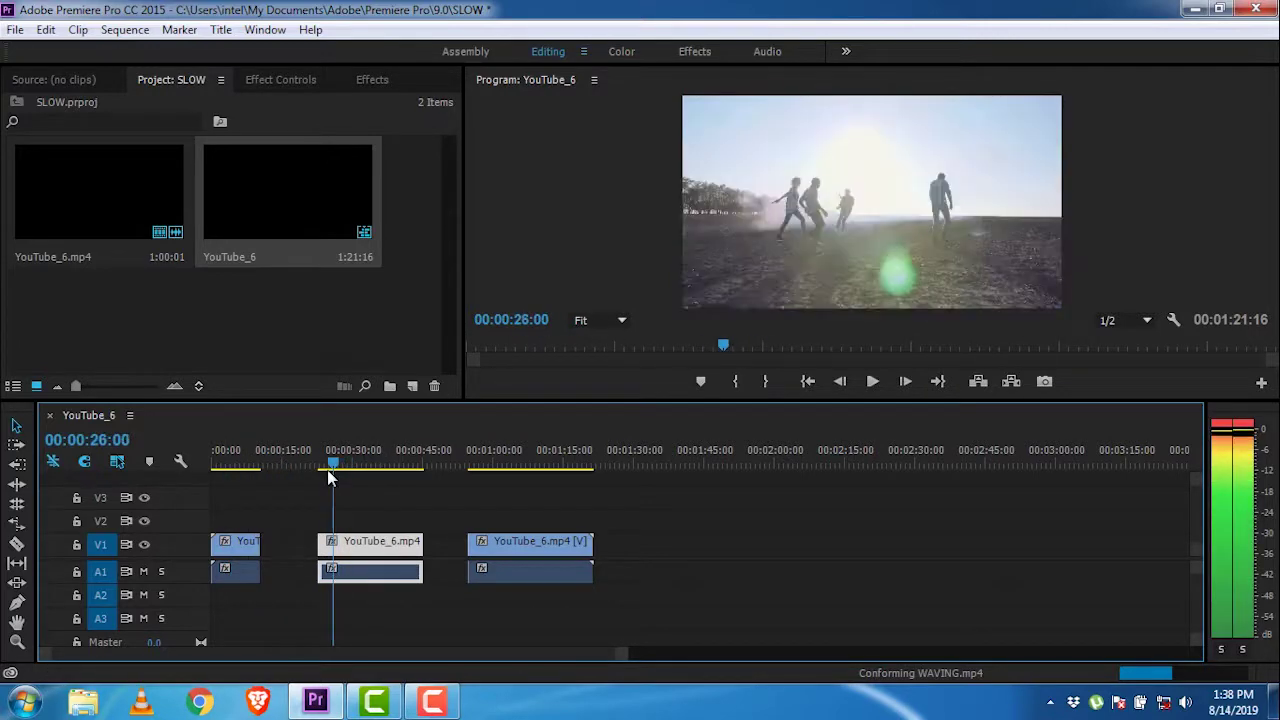
left_click(872, 385)
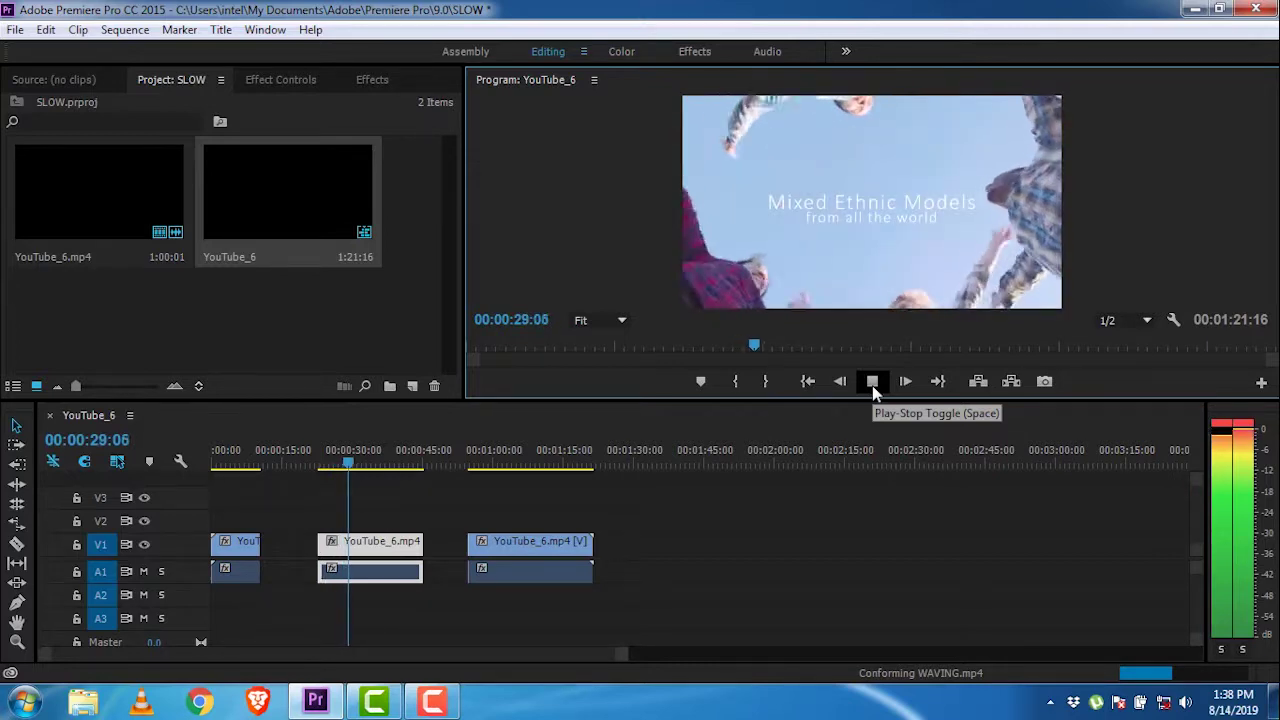
left_click(872, 385)
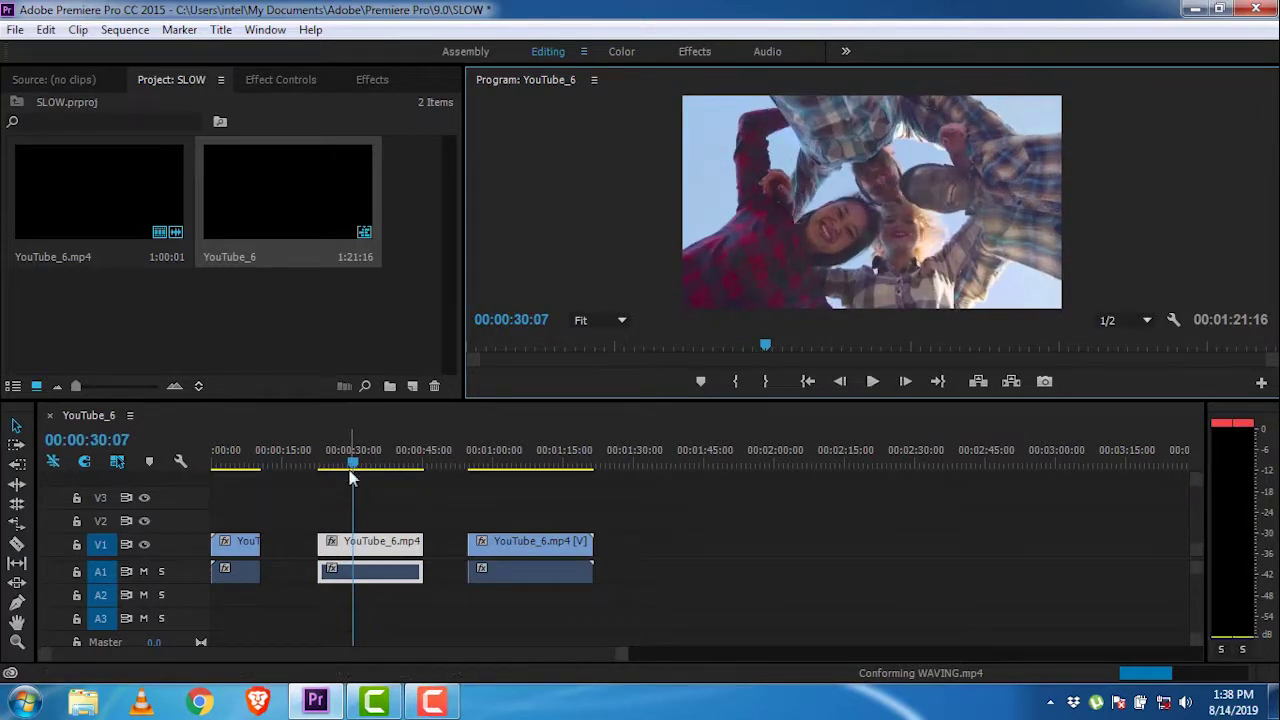
left_click_drag(352, 465, 321, 465)
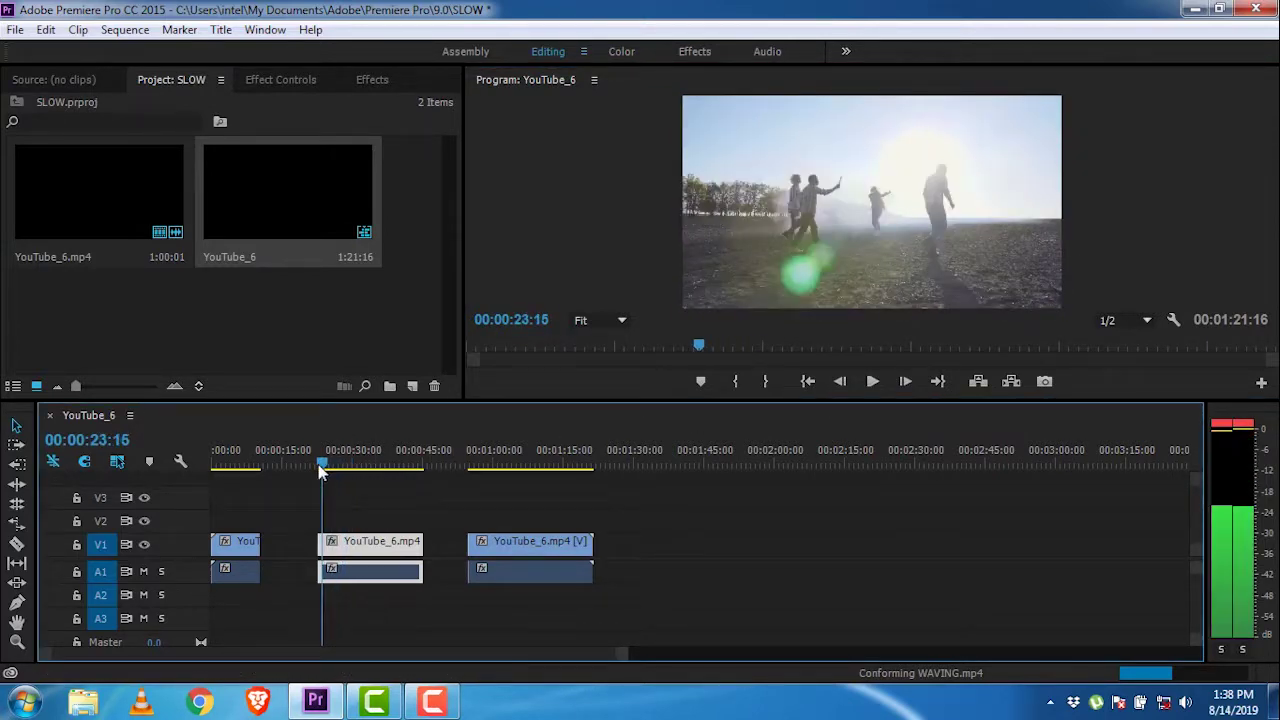
Try a speed of 170% on the middle segment, preview it, and undo the speed change
right_click(389, 563)
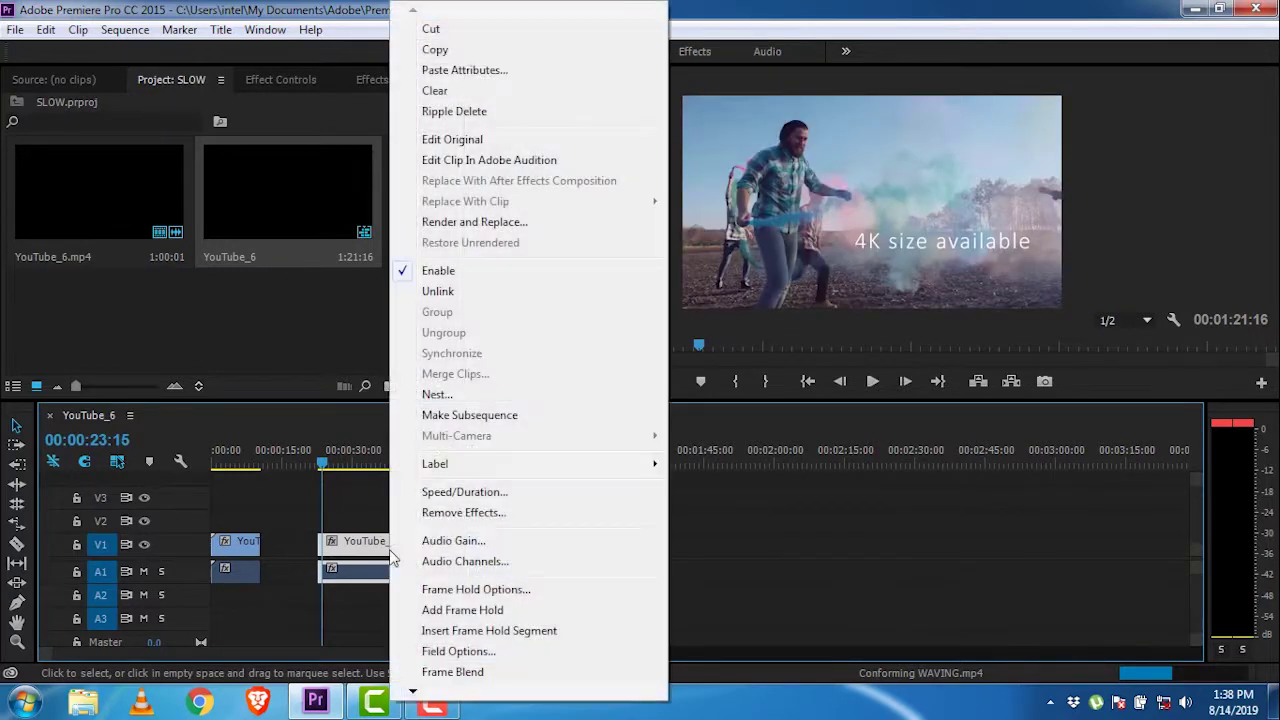
left_click(452, 494)
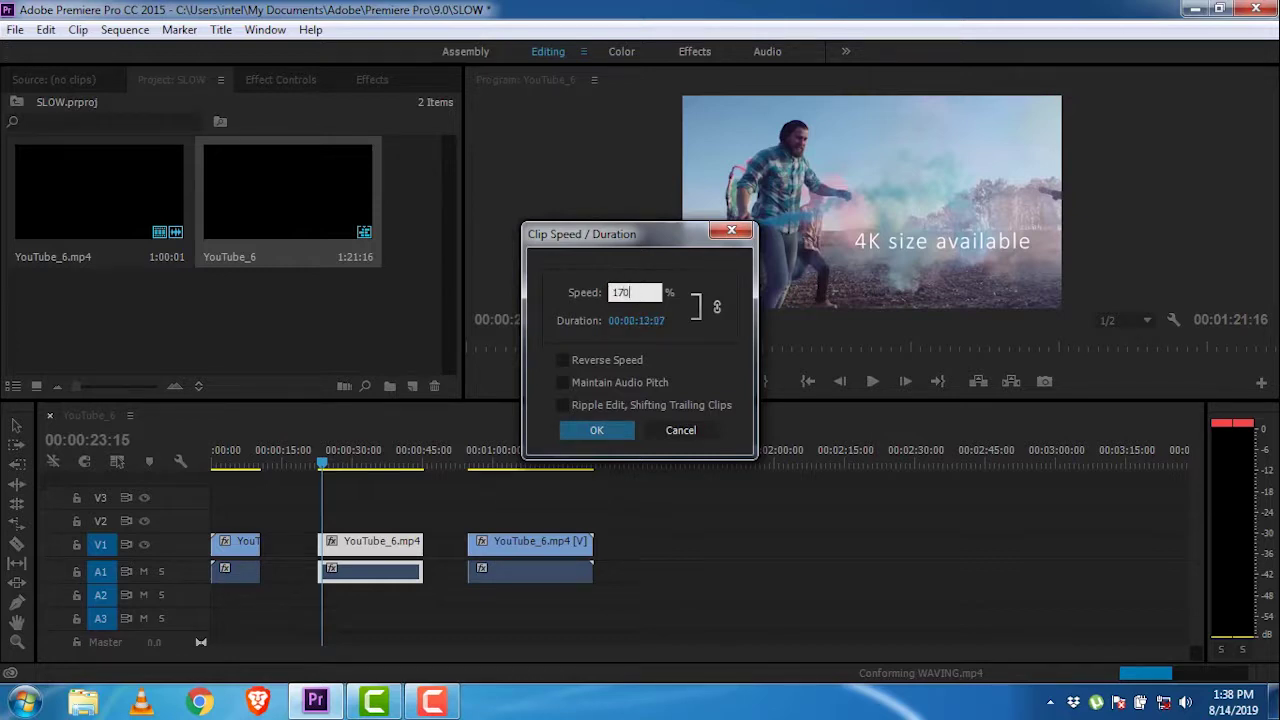
left_click(597, 432)
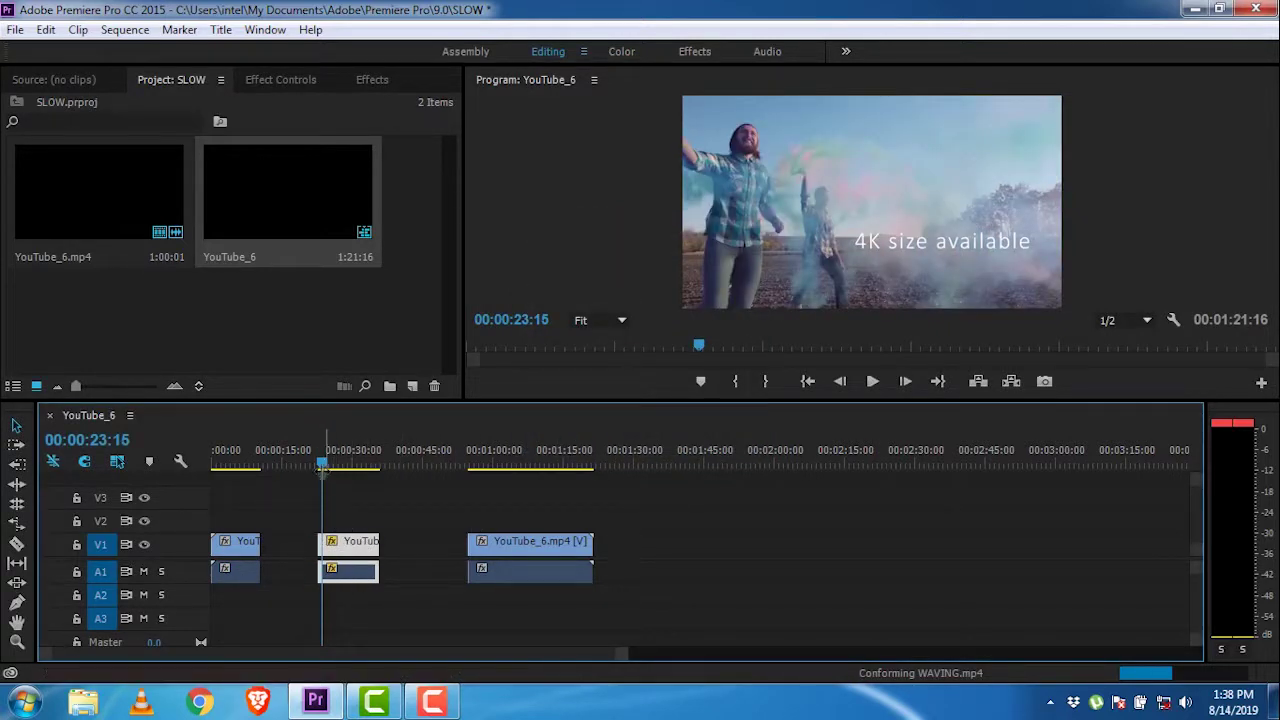
left_click(316, 463)
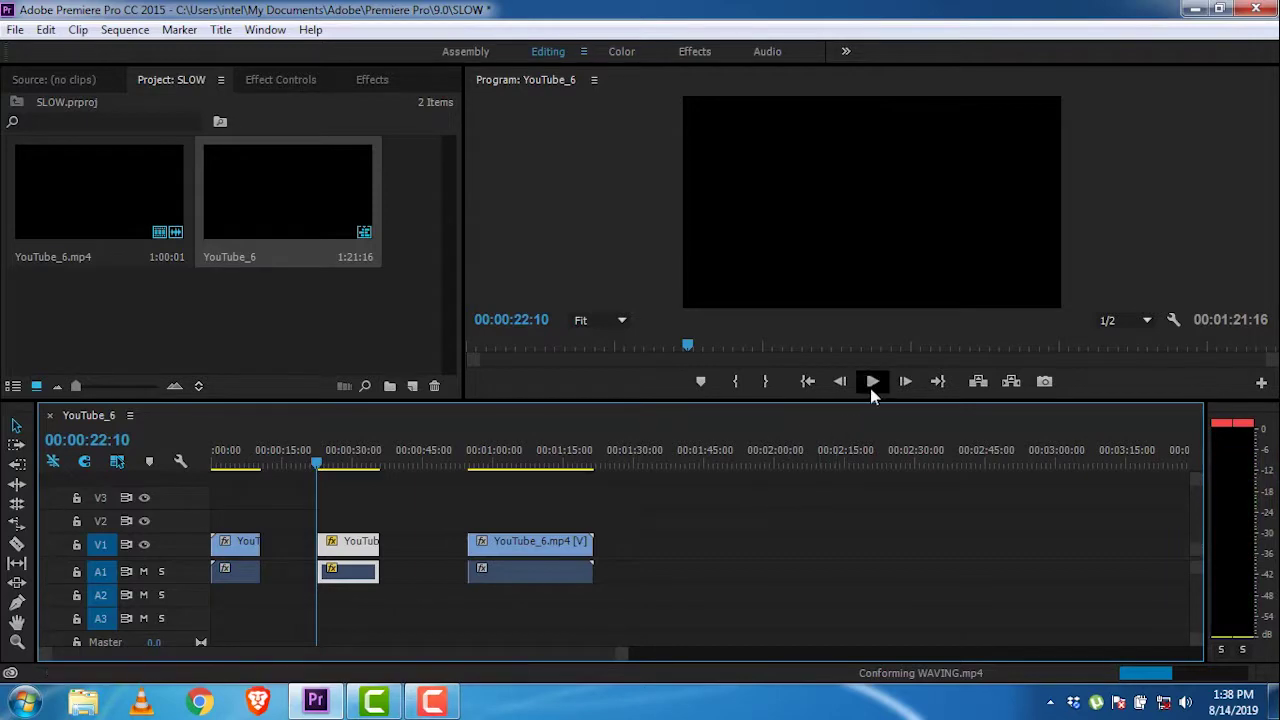
left_click(871, 382)
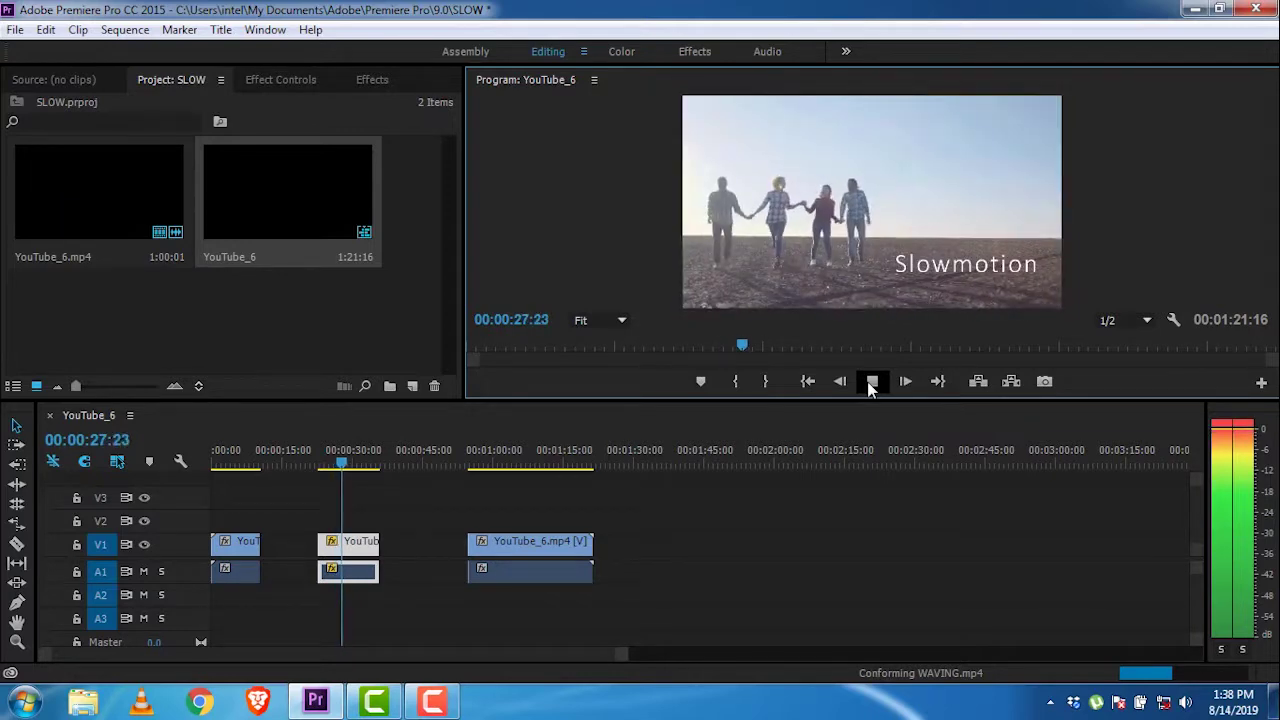
left_click(871, 382)
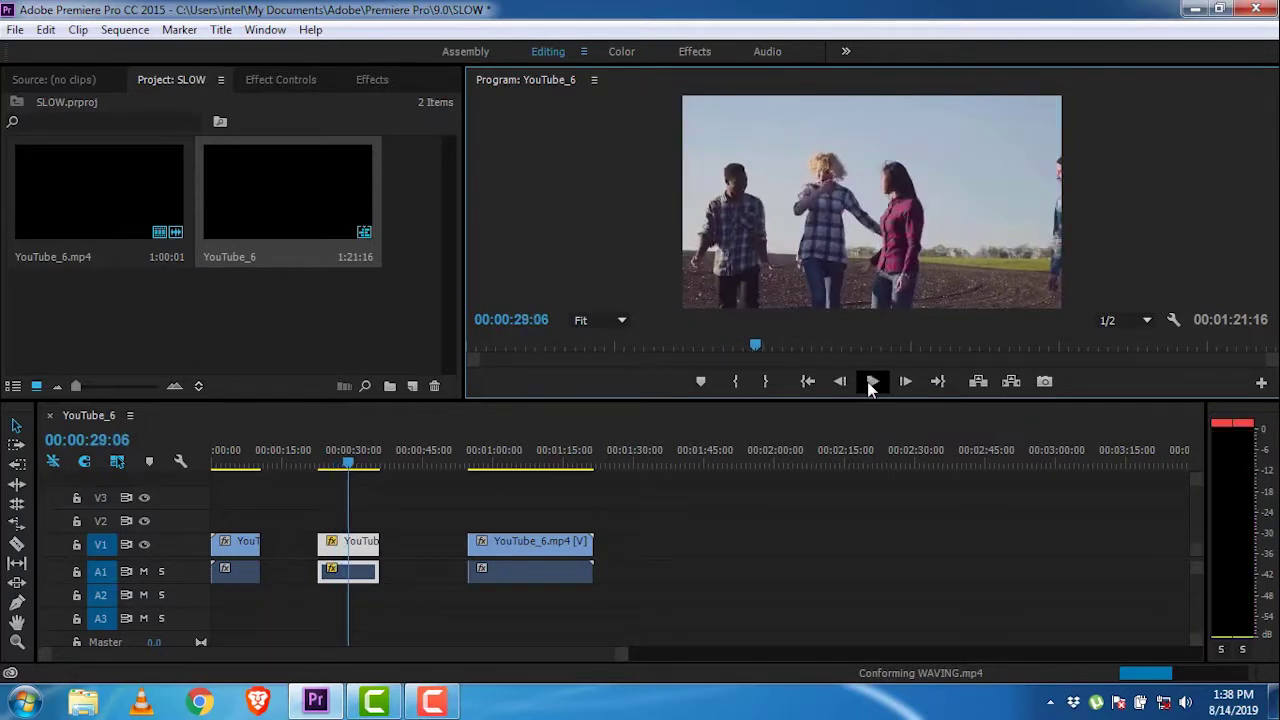
key("ctrl+z")
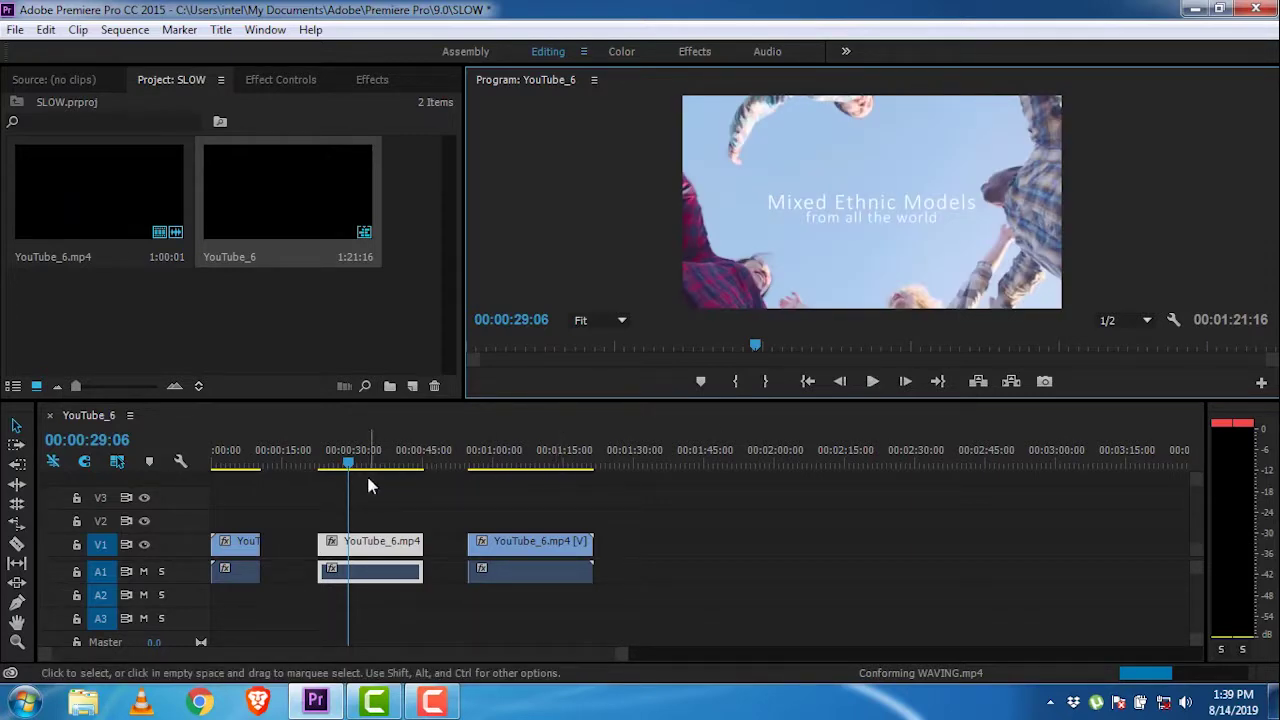
Slow the middle segment down by setting its speed to 50%
left_click_drag(350, 470, 228, 480)
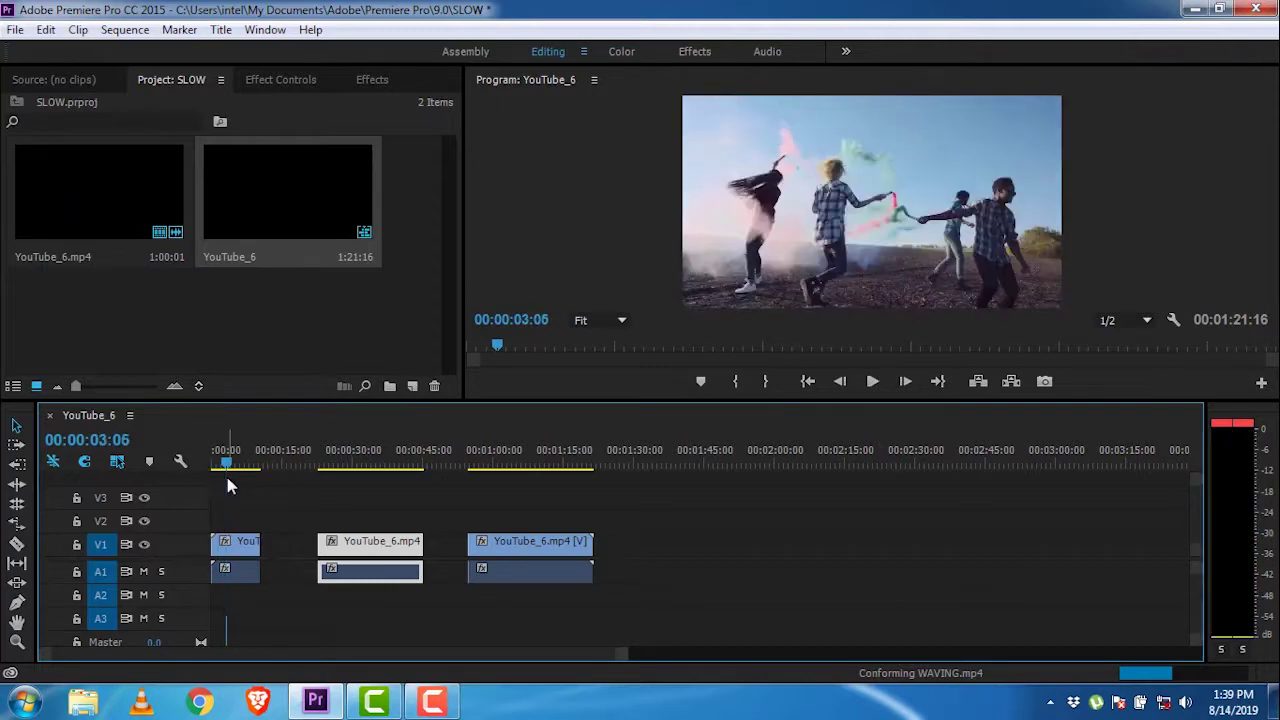
right_click(370, 550)
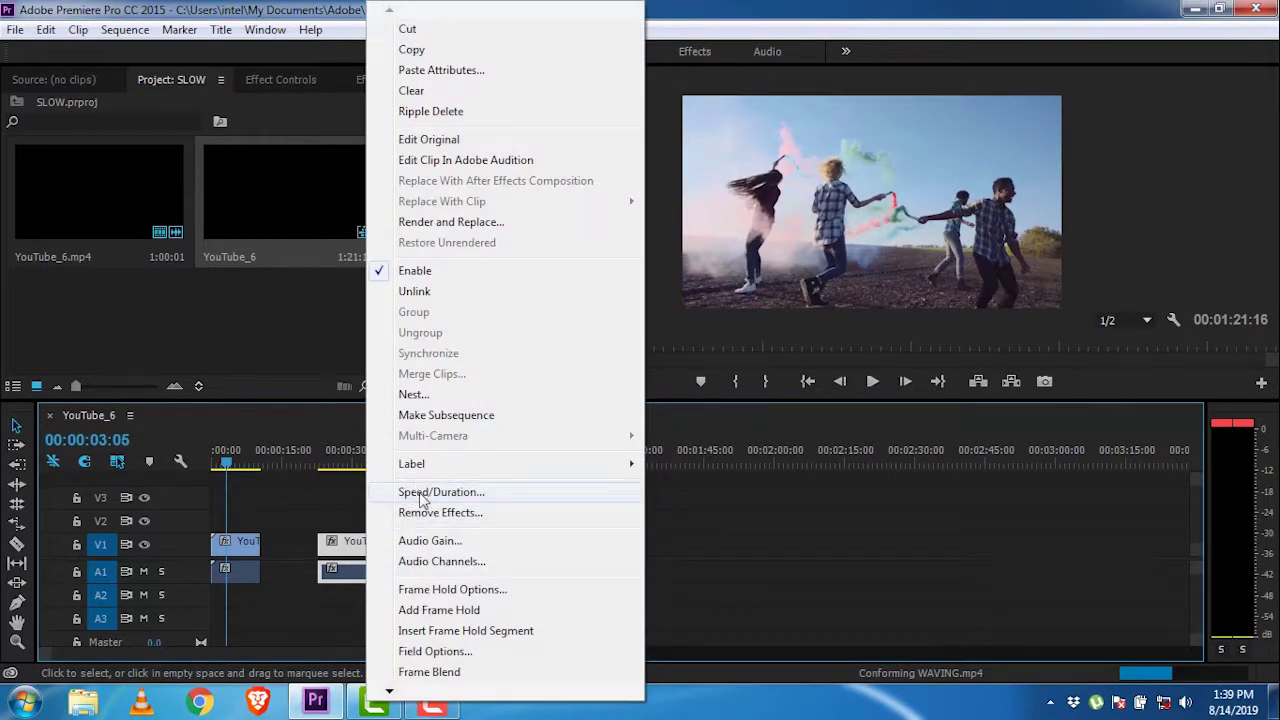
left_click(430, 492)
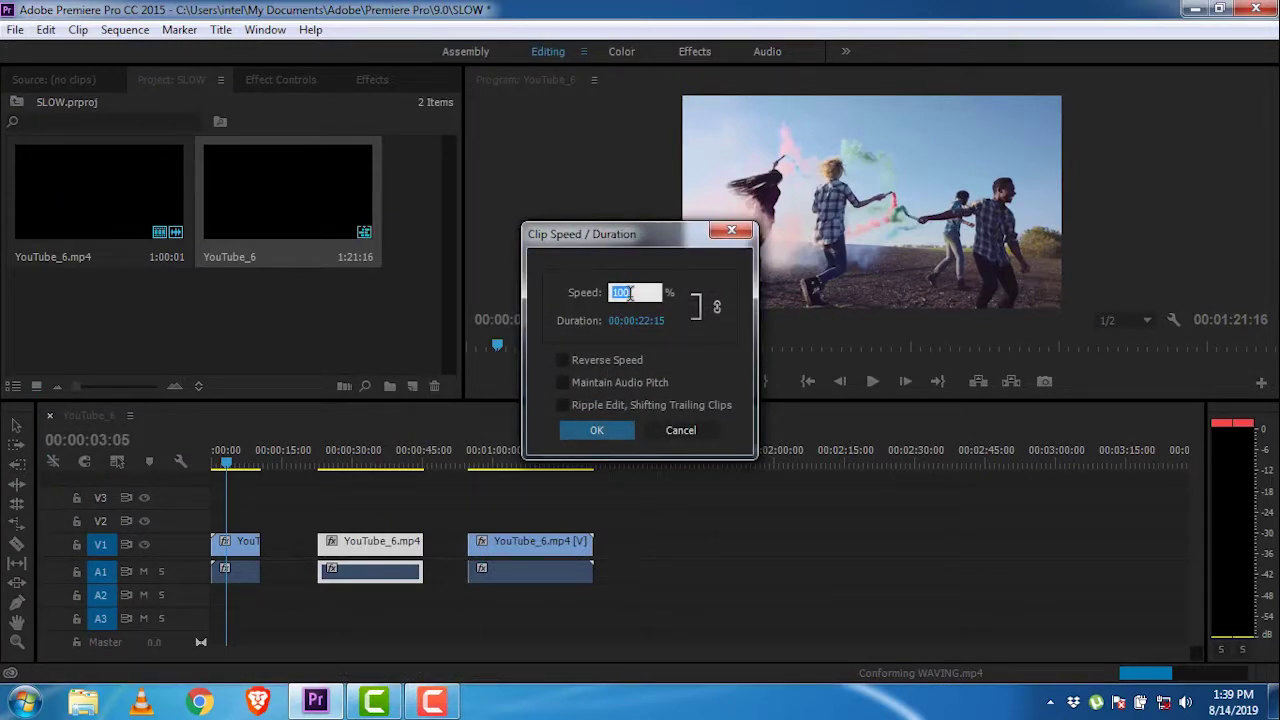
left_click(611, 438)
Close both timeline gaps by moving the slowed middle segment and the last segment against their preceding clips
left_click_drag(368, 563, 312, 563)
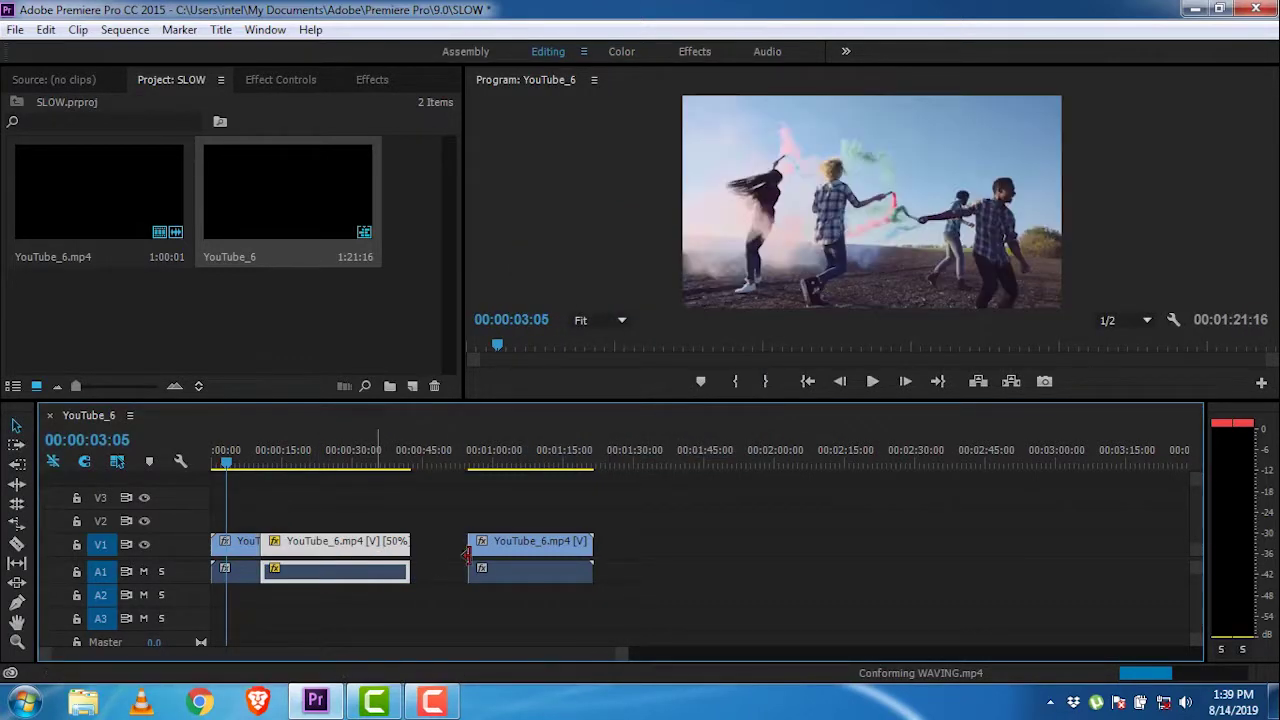
left_click_drag(509, 557, 450, 562)
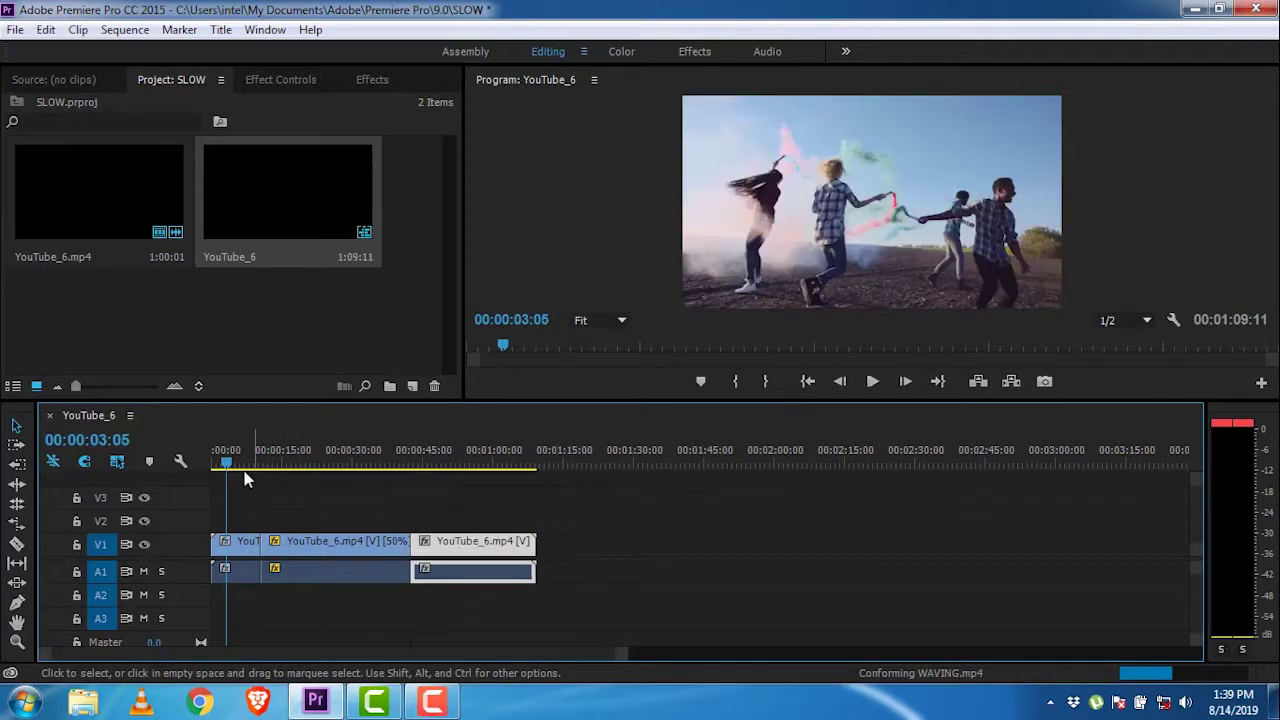
Play the sequence from 00:00:08:10 to review the change from the first segment into the slowed middle segment
left_click_drag(229, 463, 253, 463)
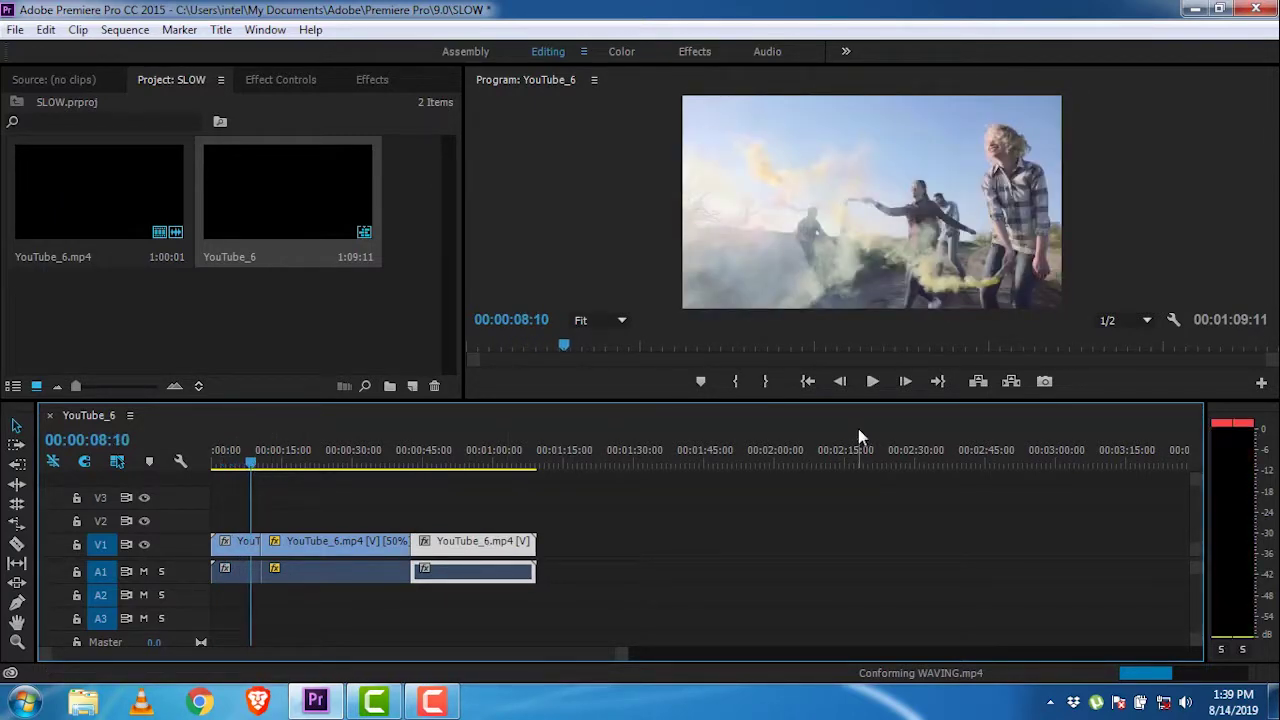
left_click(871, 382)
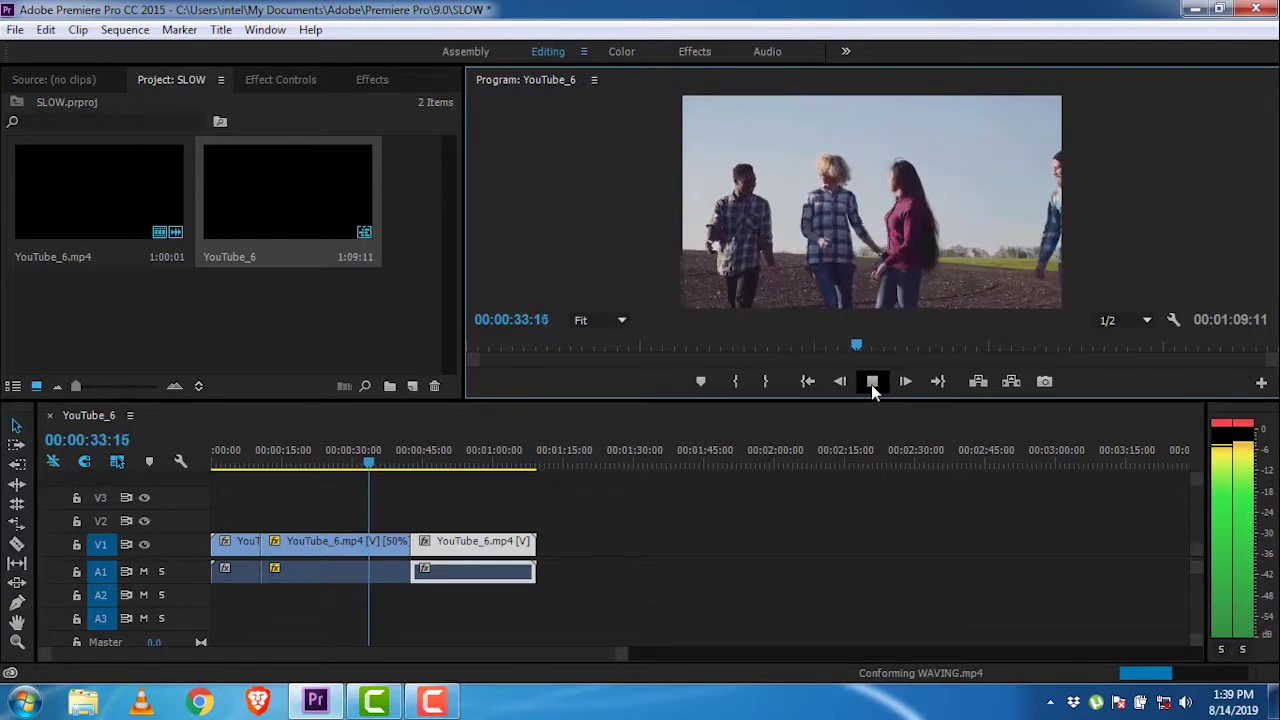
left_click(871, 381)
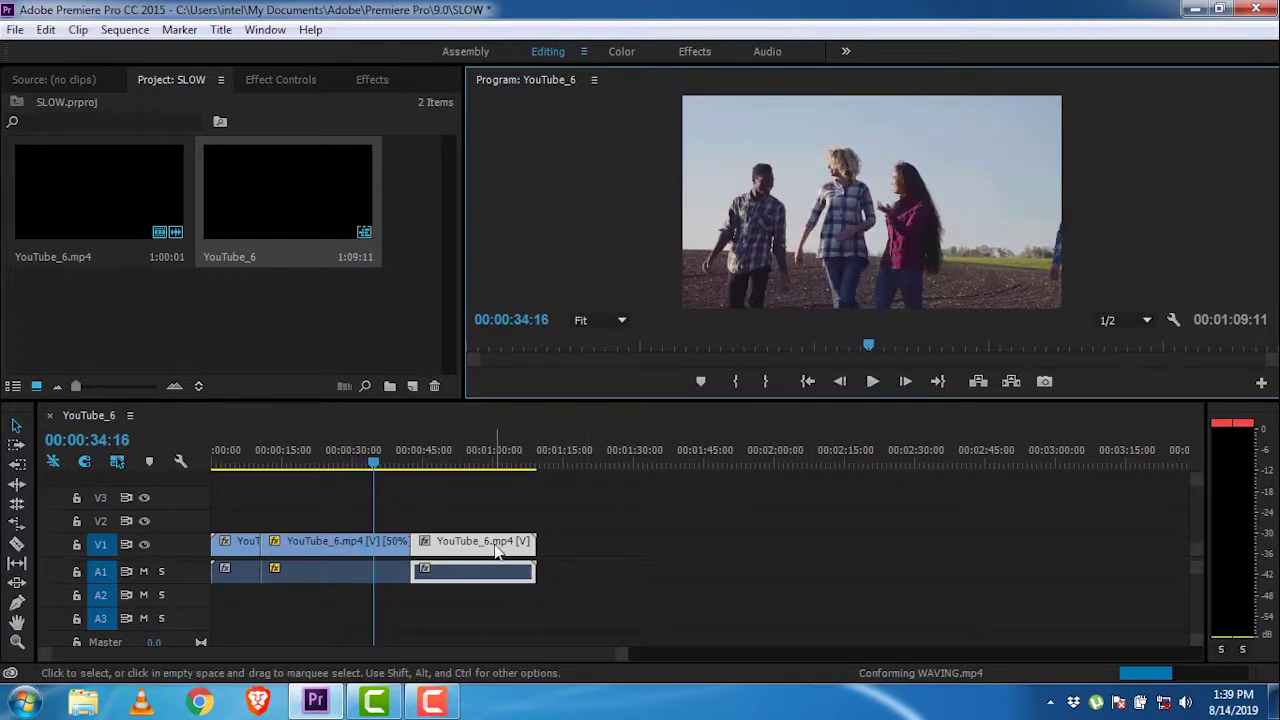
Try moving the last segment away from the middle one, and undo it along with the earlier clip moves that closed the gaps
left_click_drag(497, 552, 538, 552)
left_click_drag(373, 463, 364, 534)
left_click(350, 550)
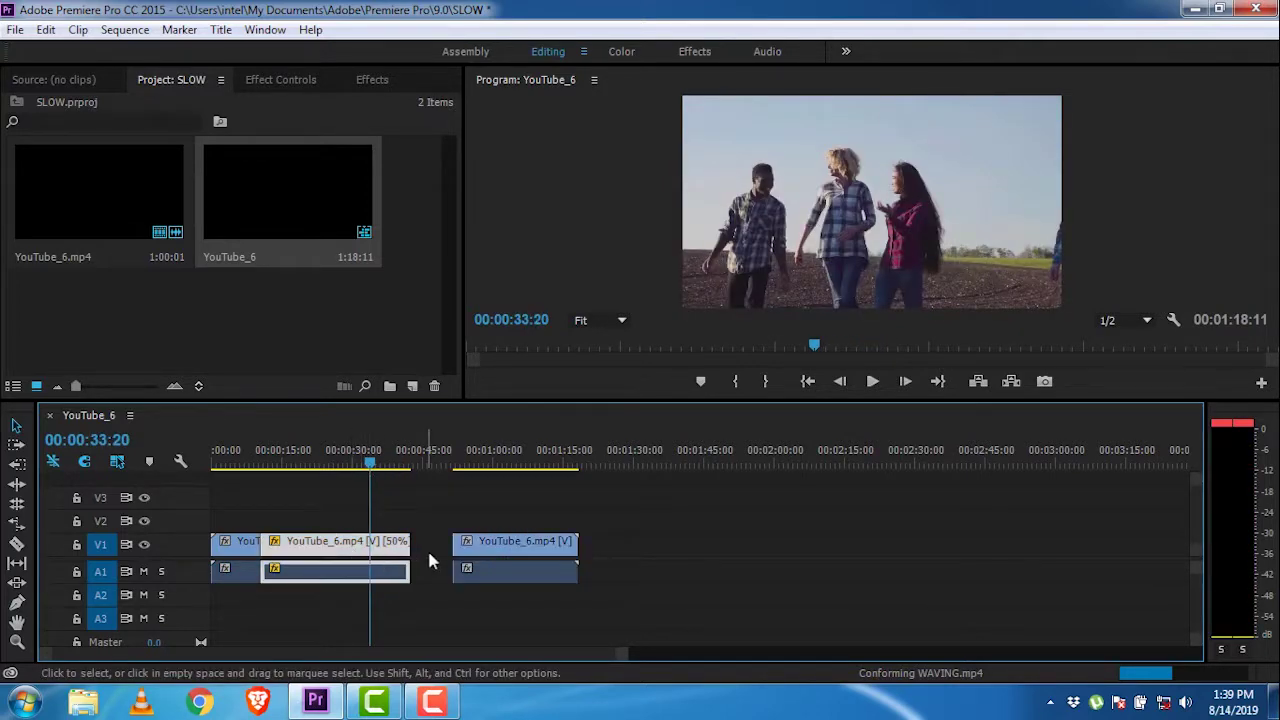
key("ctrl+z")
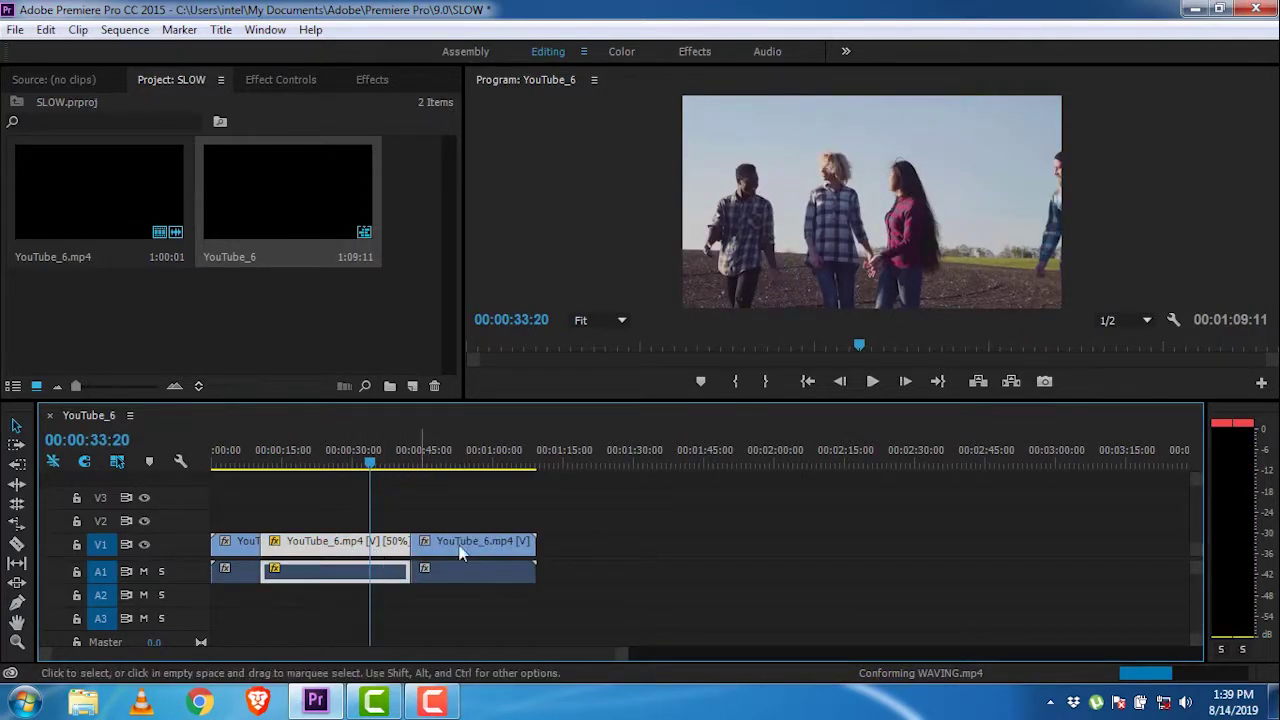
key("ctrl+z")
key("ctrl+z")
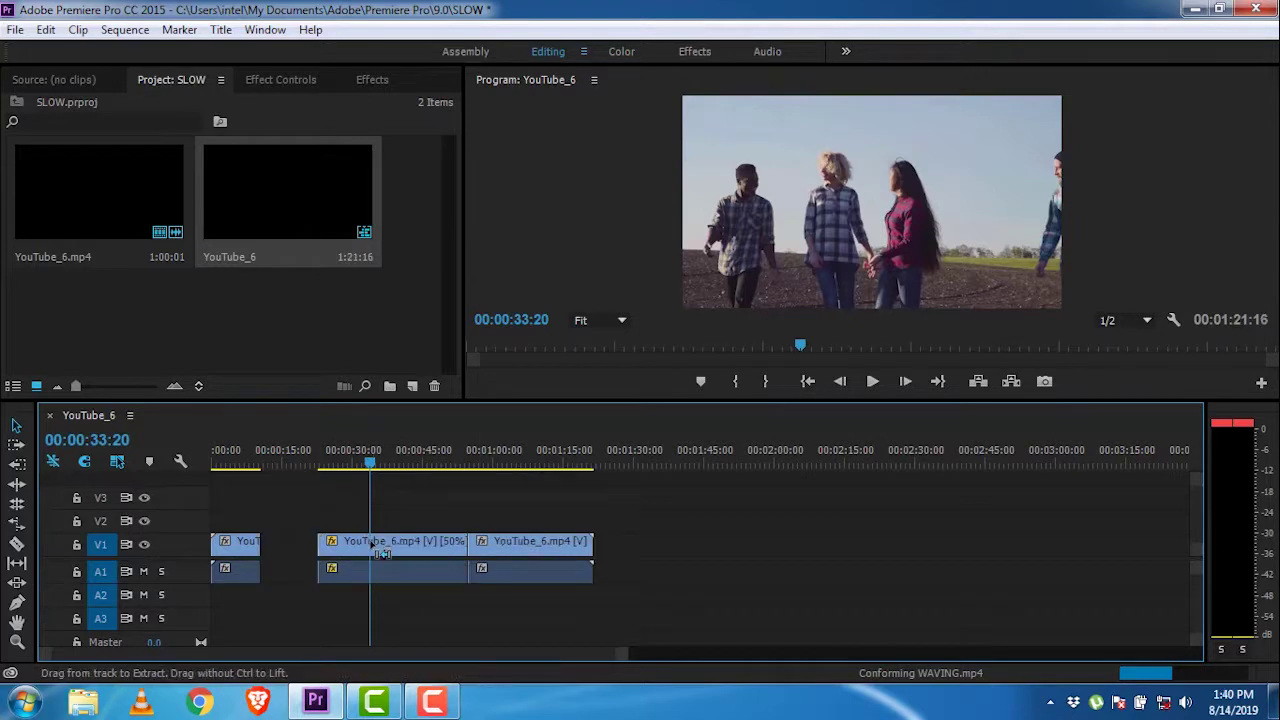
Move the slowed middle segment against the first clip and the last segment against the middle one
left_click(411, 550)
left_click_drag(411, 550, 358, 551)
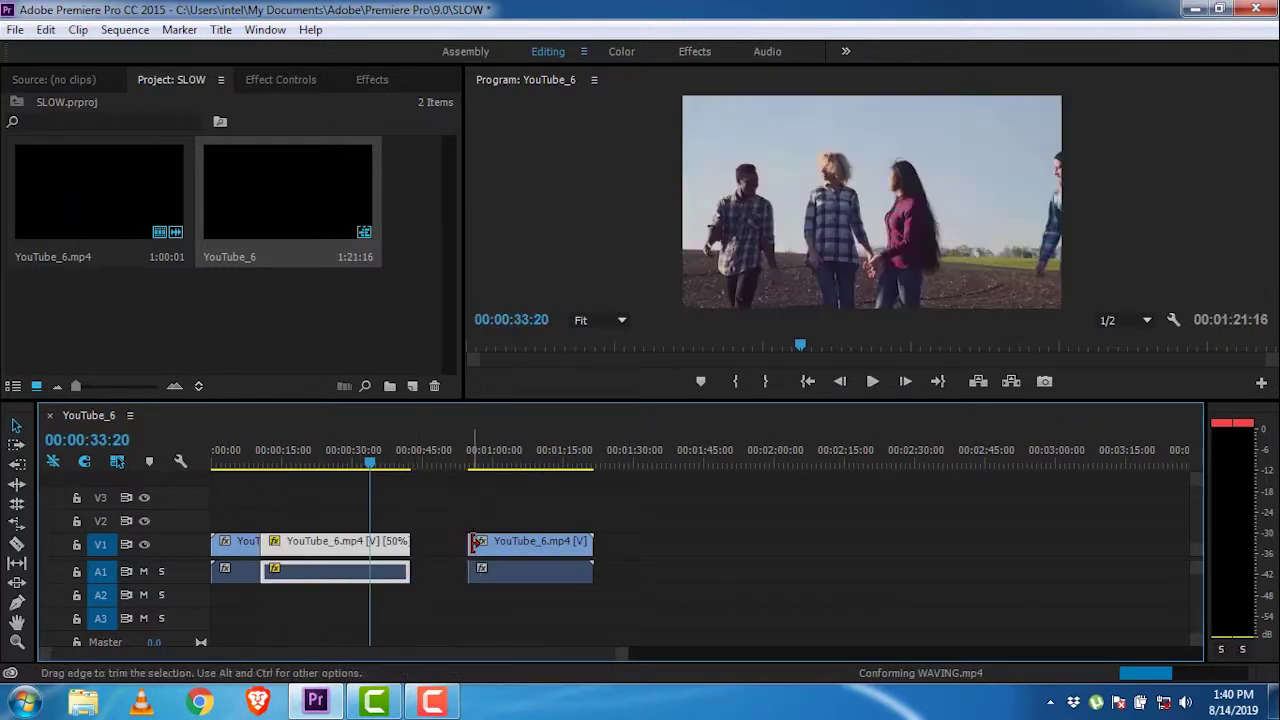
left_click_drag(499, 551, 468, 558)
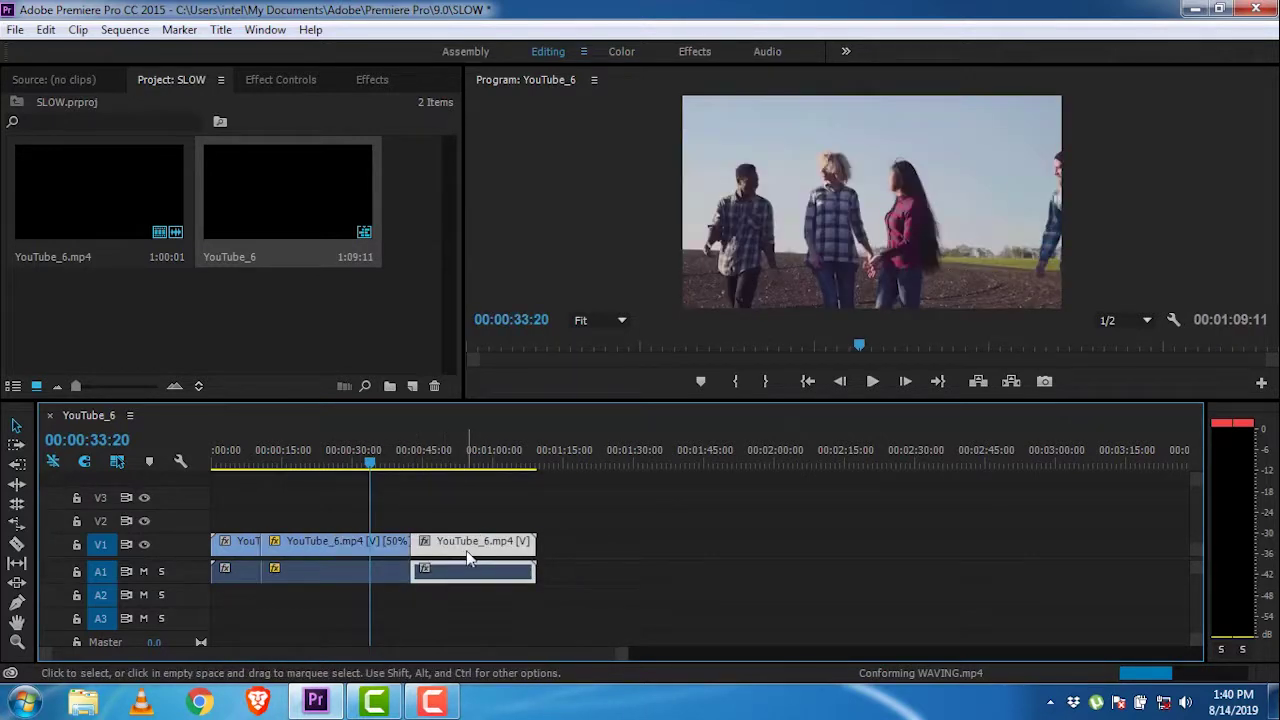
Delete the last segment, and paste a copy of the two remaining segments at 00:00:33:20 on the same tracks
key("Delete")
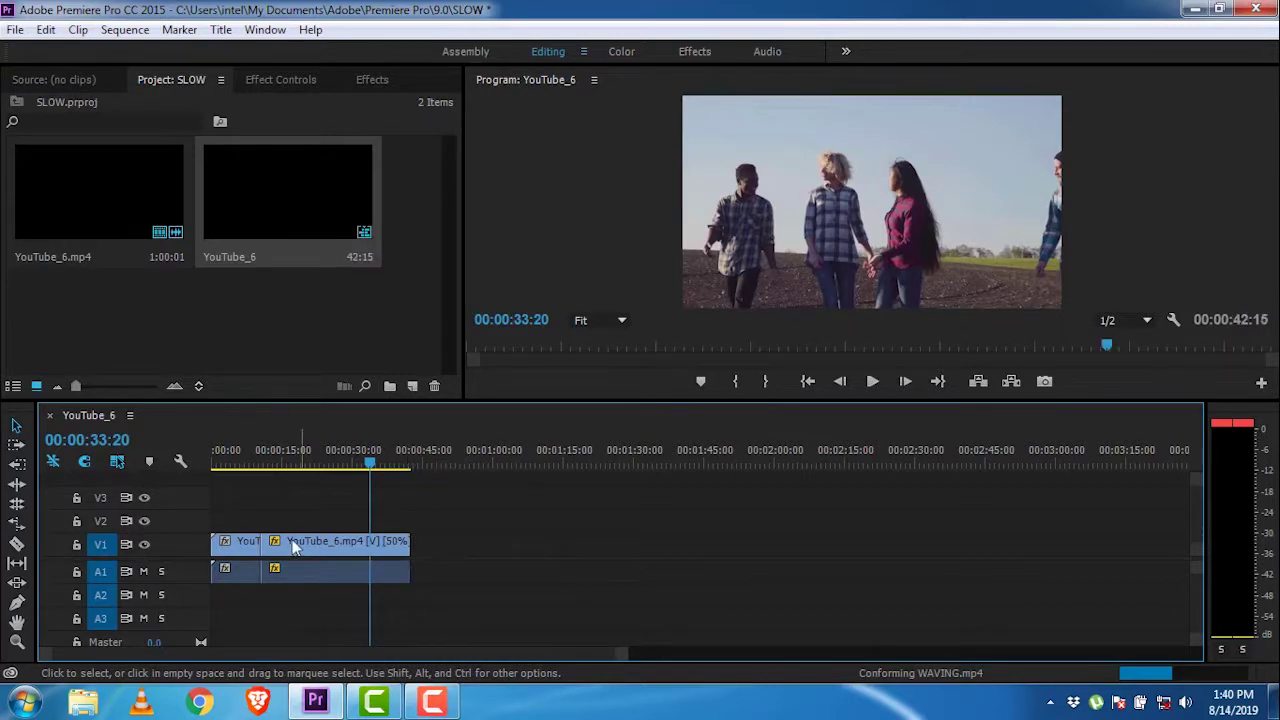
left_click(246, 546)
left_click(291, 549)
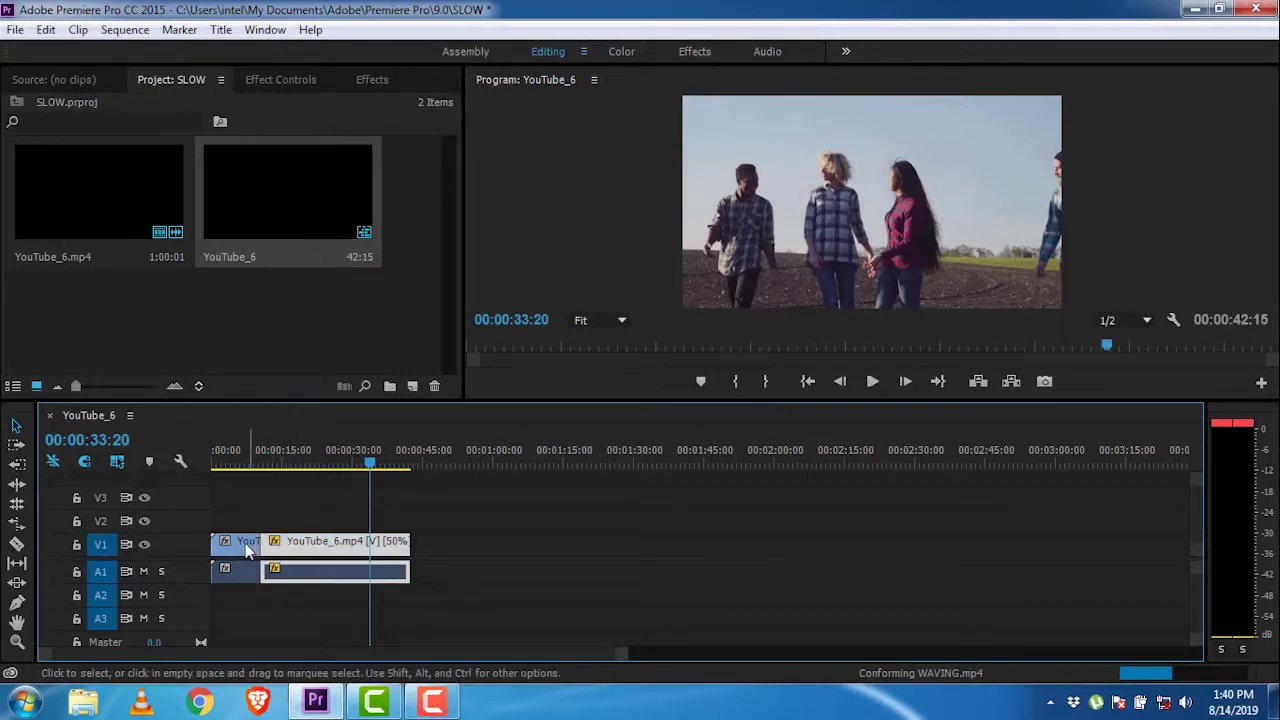
left_click_drag(450, 526, 252, 601)
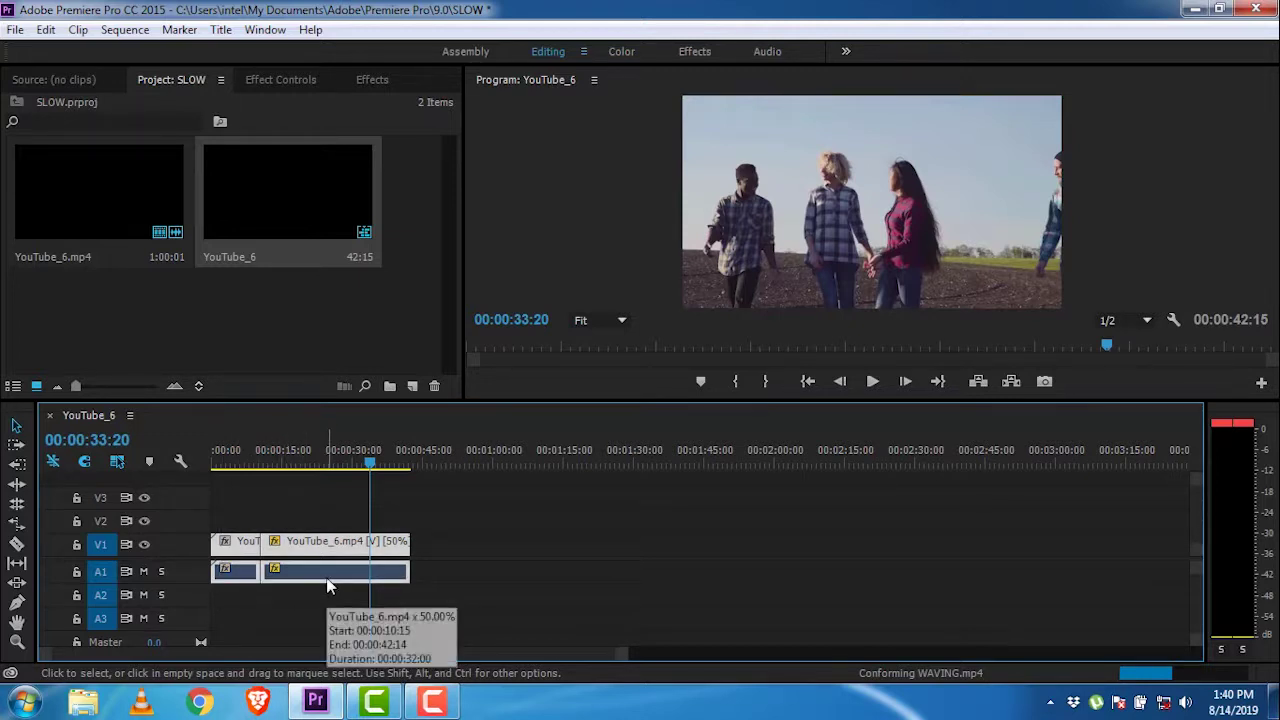
key("ctrl+v")
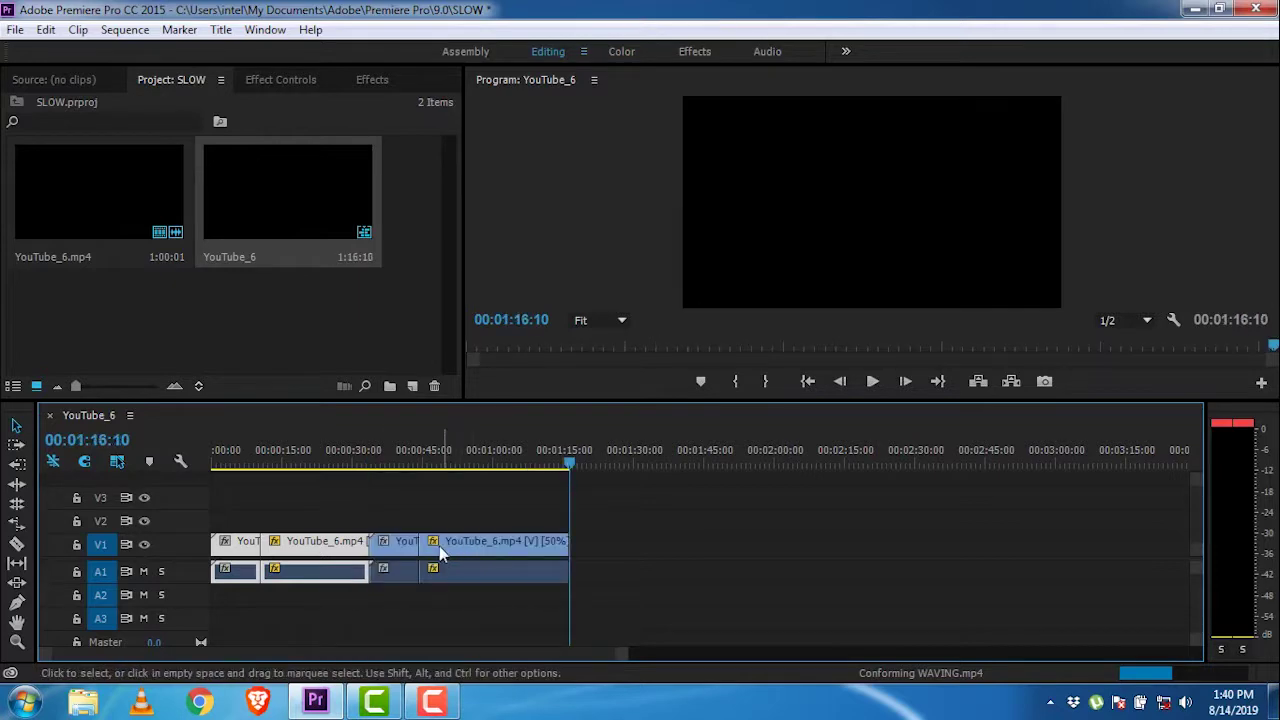
Reverse the playback of the third segment, the pasted copy of the first clip, keeping its speed at 100%
left_click_drag(418, 474, 362, 505)
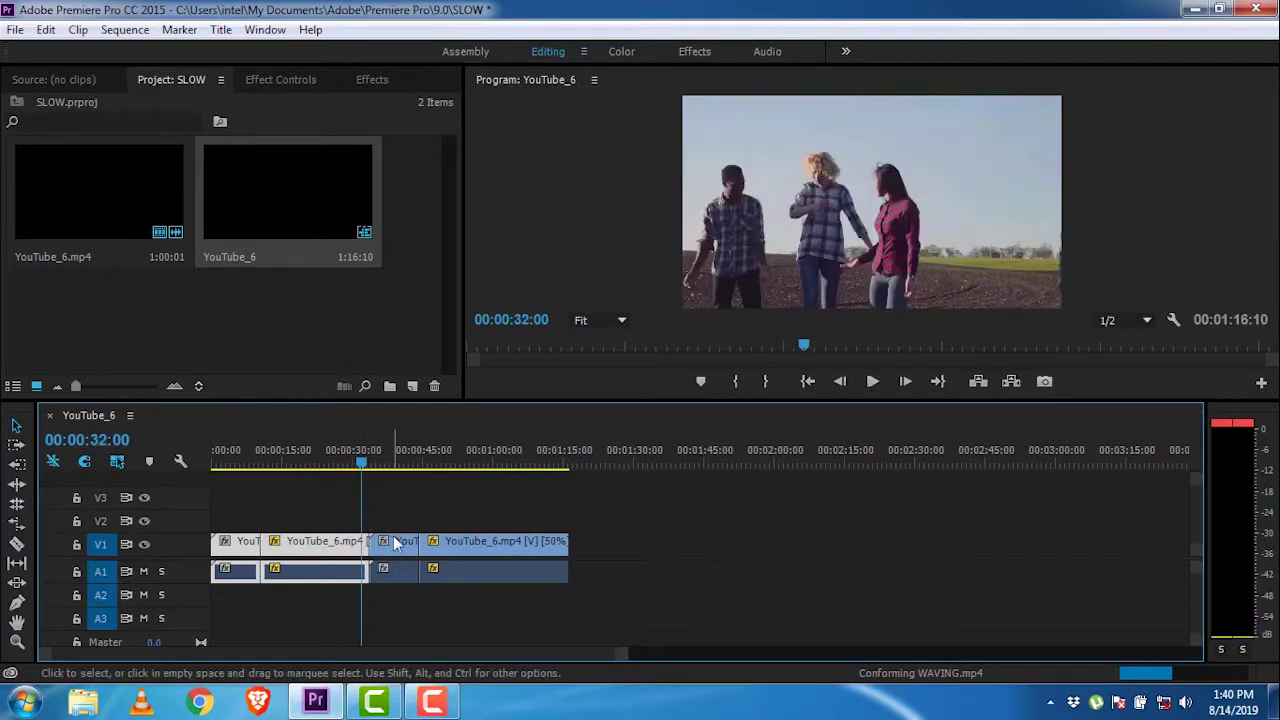
left_click(397, 545)
right_click(400, 550)
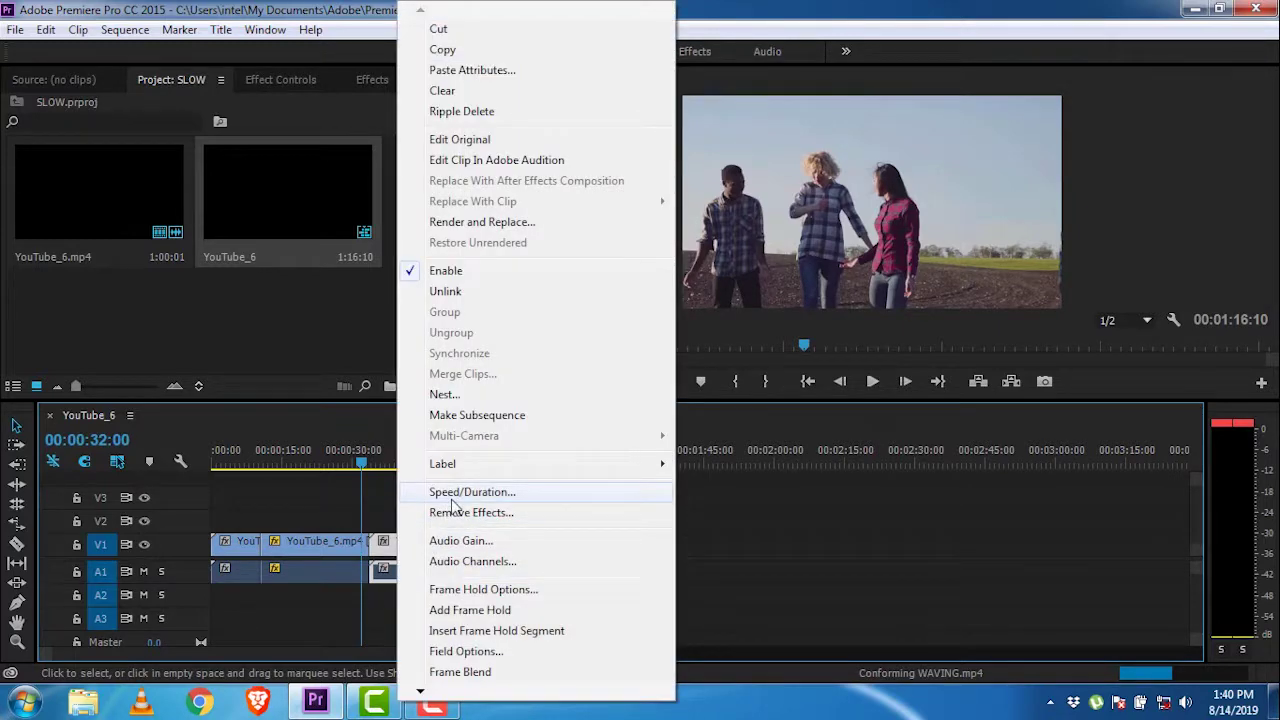
left_click(451, 496)
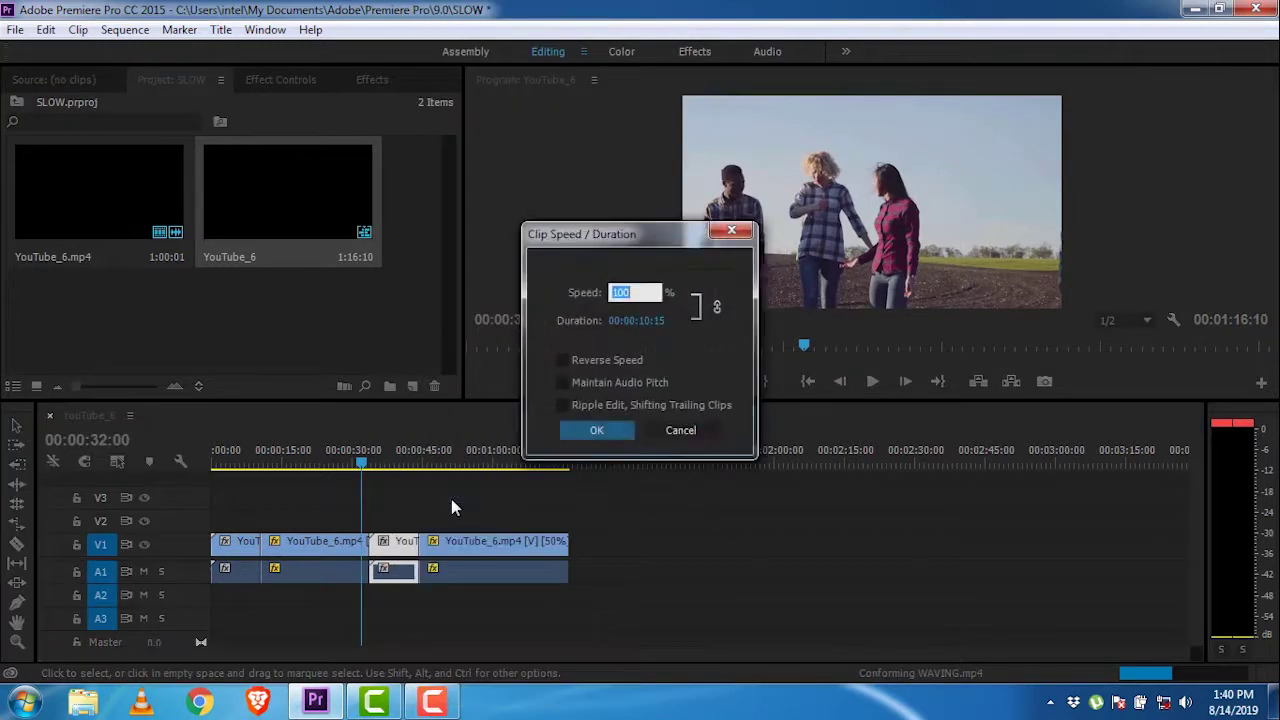
left_click(564, 362)
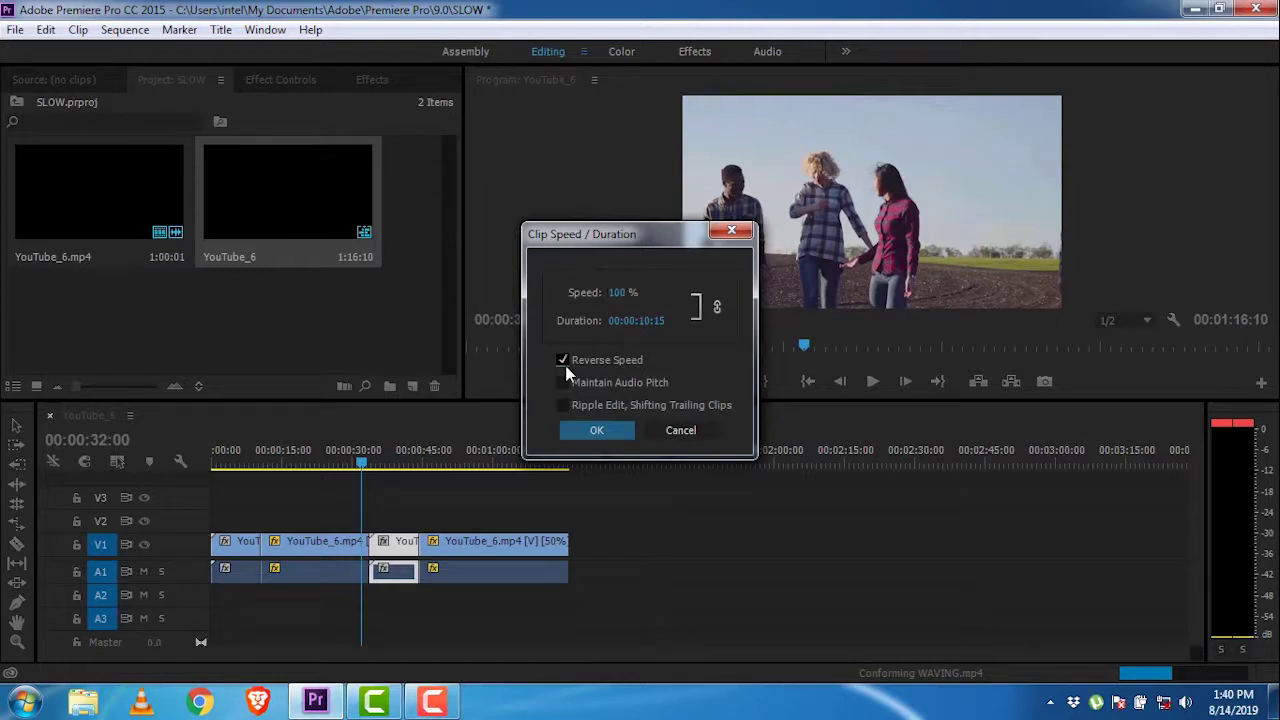
left_click(592, 430)
Play the sequence from 00:00:32:20 to preview the reversed third segment
left_click(365, 463)
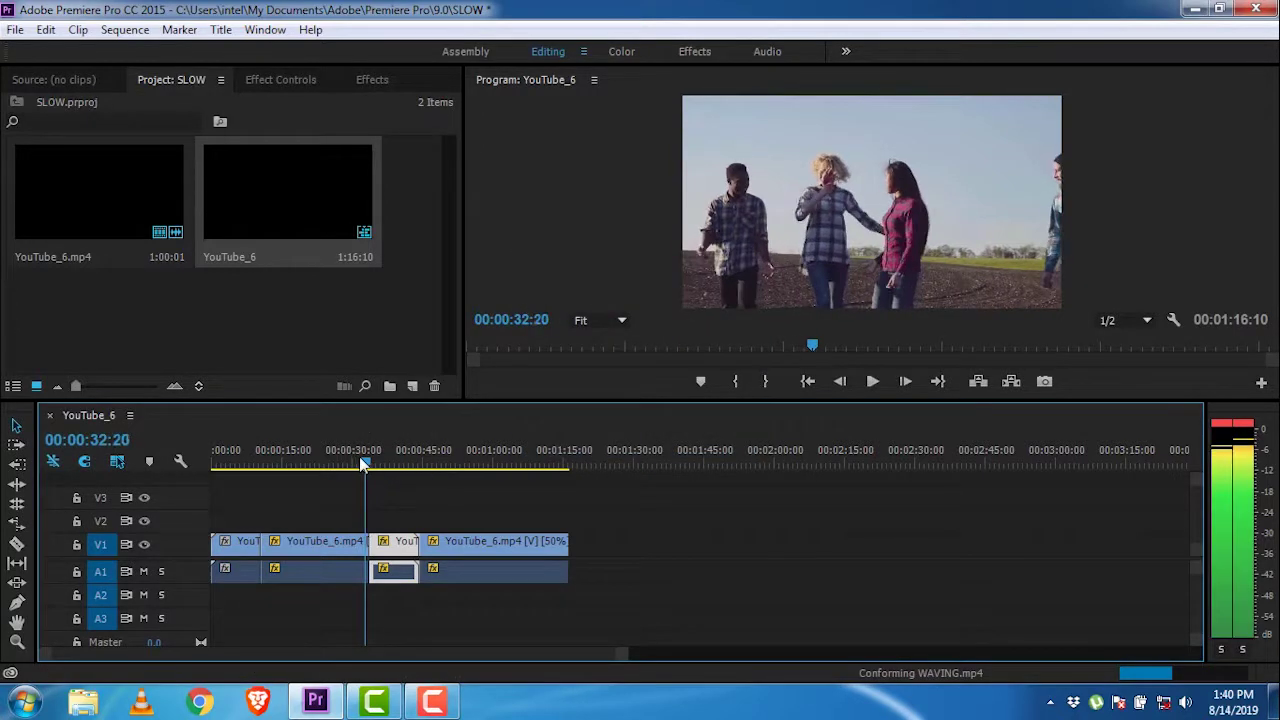
left_click(872, 383)
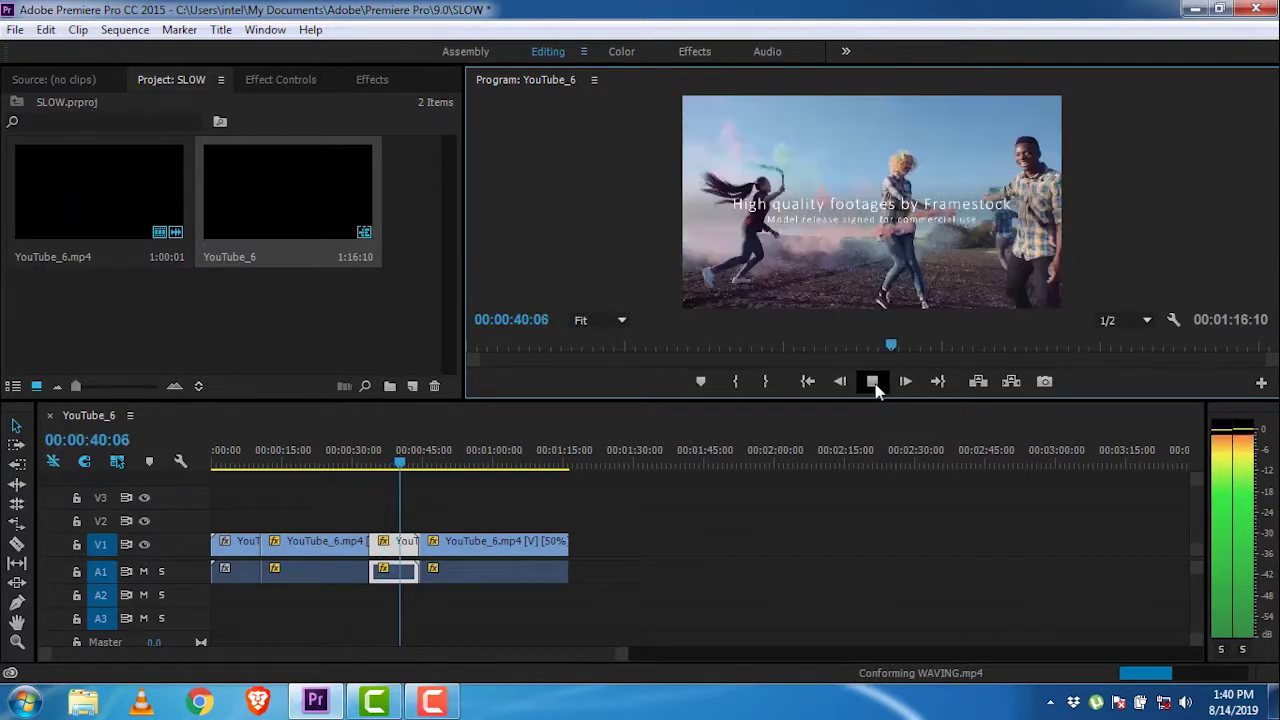
left_click(873, 381)
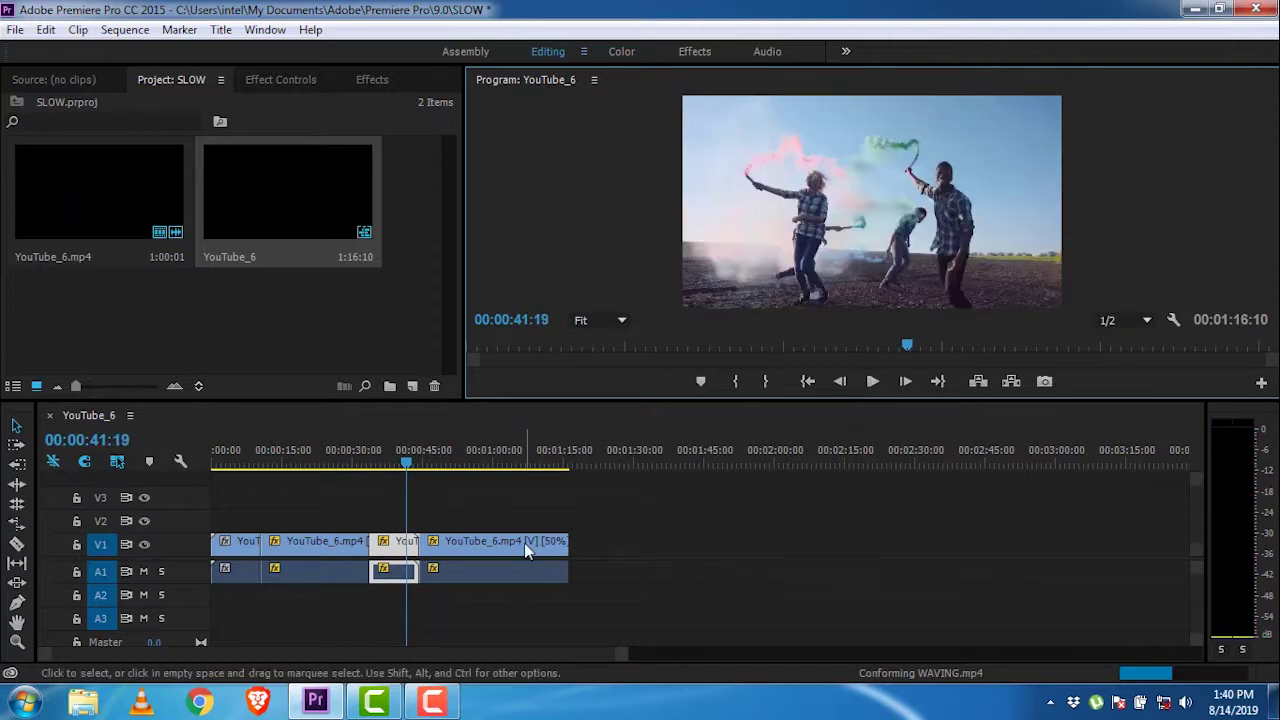
Set the last segment's speed to 100% with Reverse Speed enabled
right_click(524, 543)
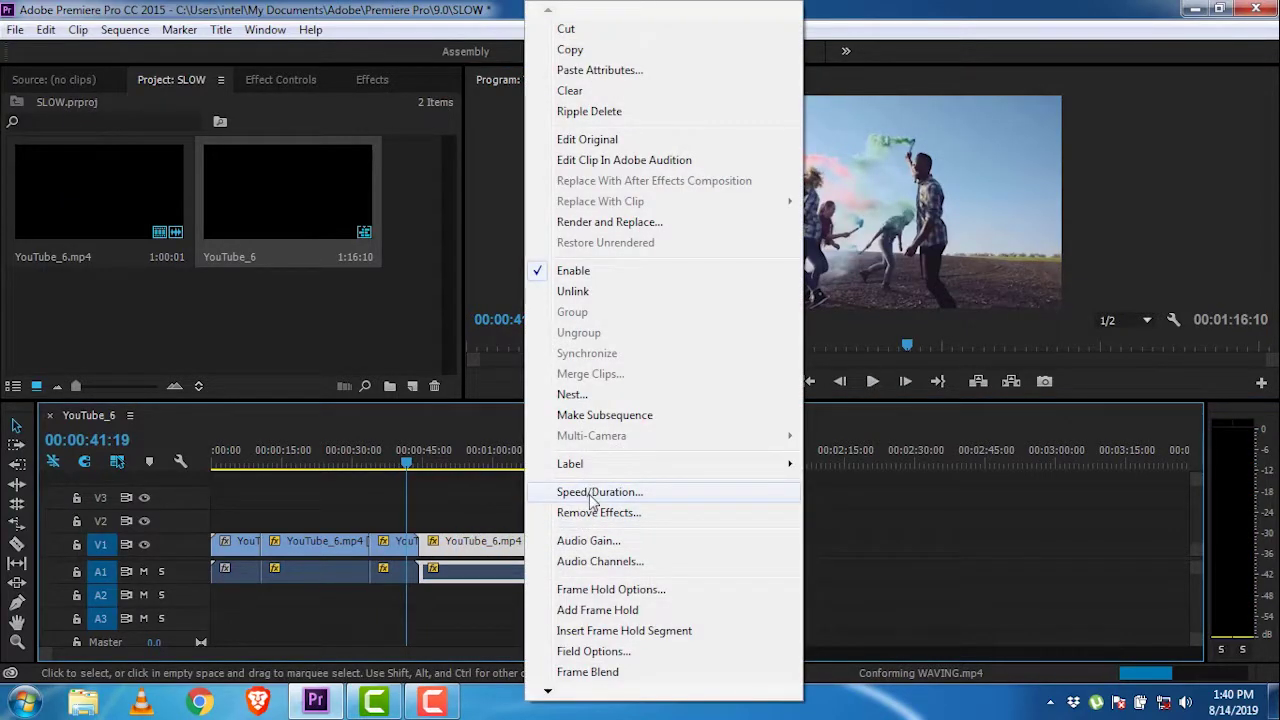
left_click(598, 492)
left_click(563, 362)
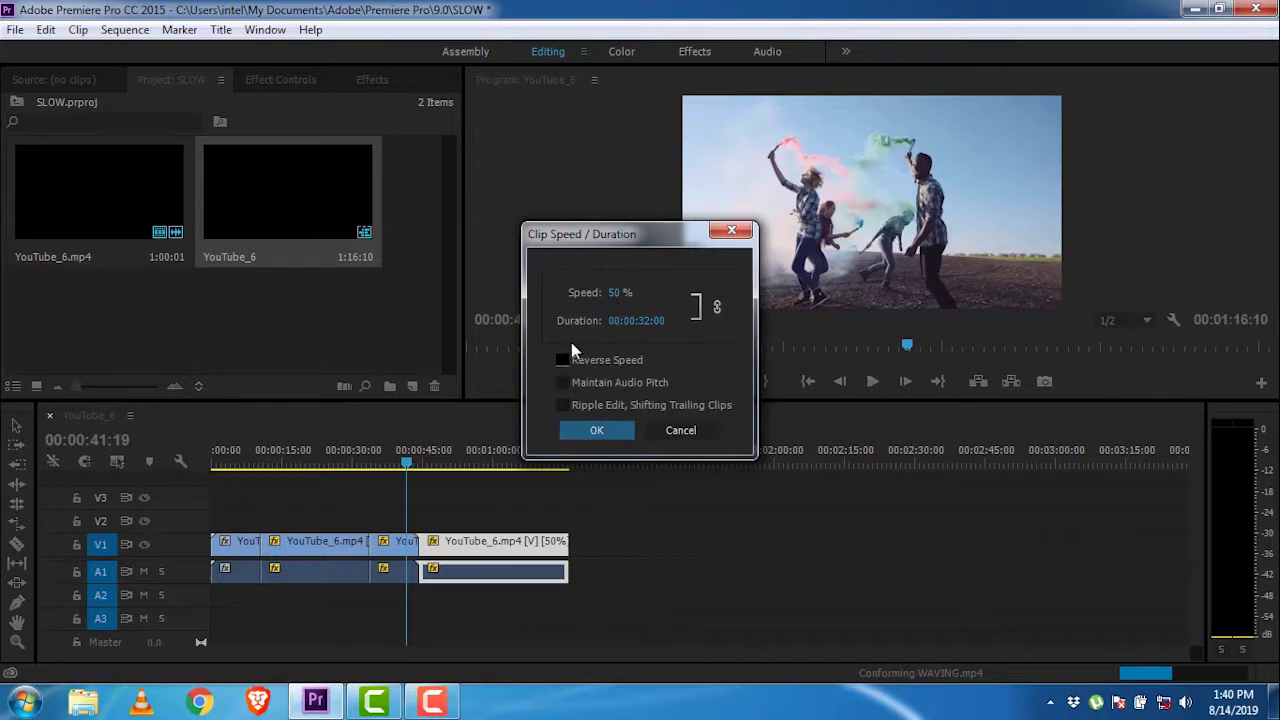
left_click(618, 293)
type("10")
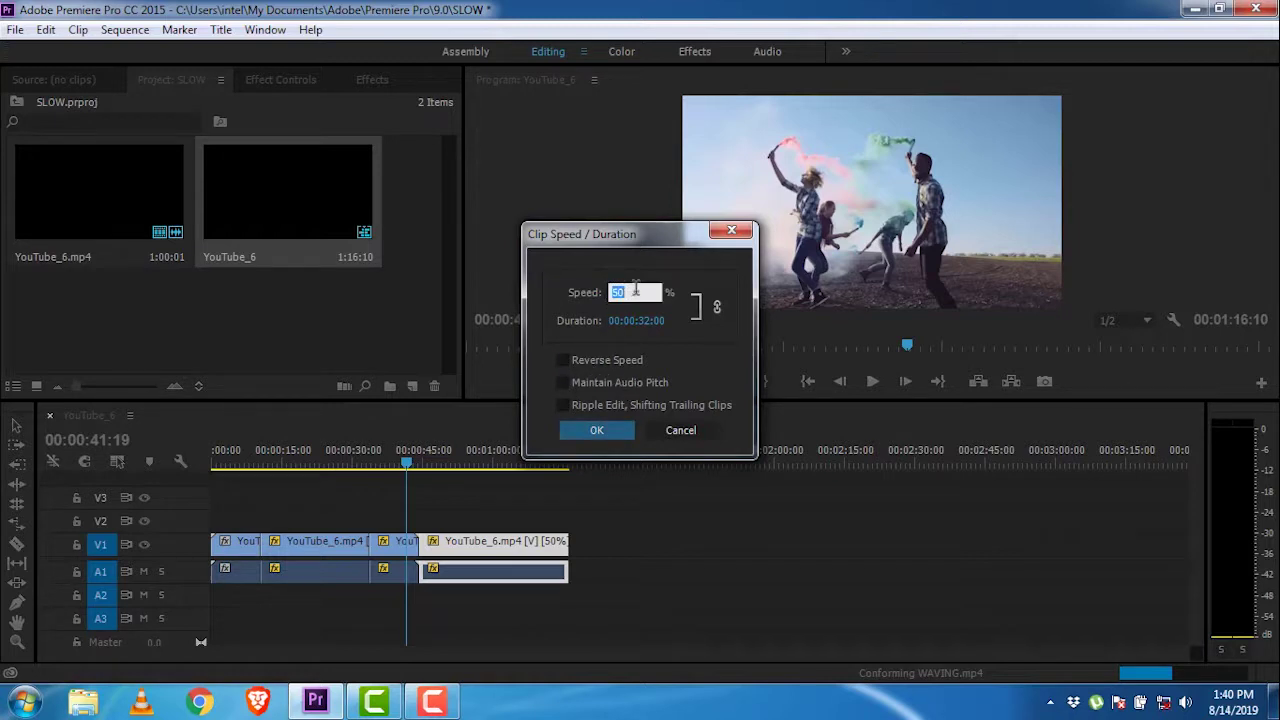
type("0")
left_click(563, 361)
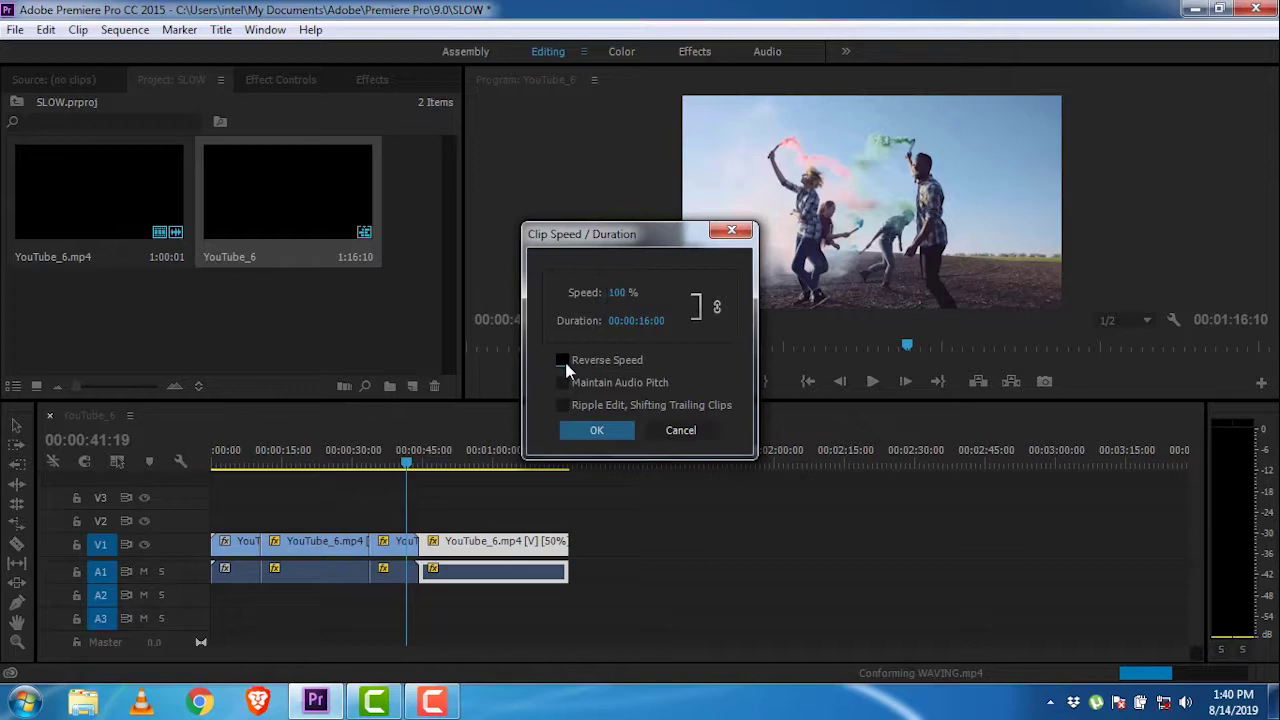
left_click(597, 430)
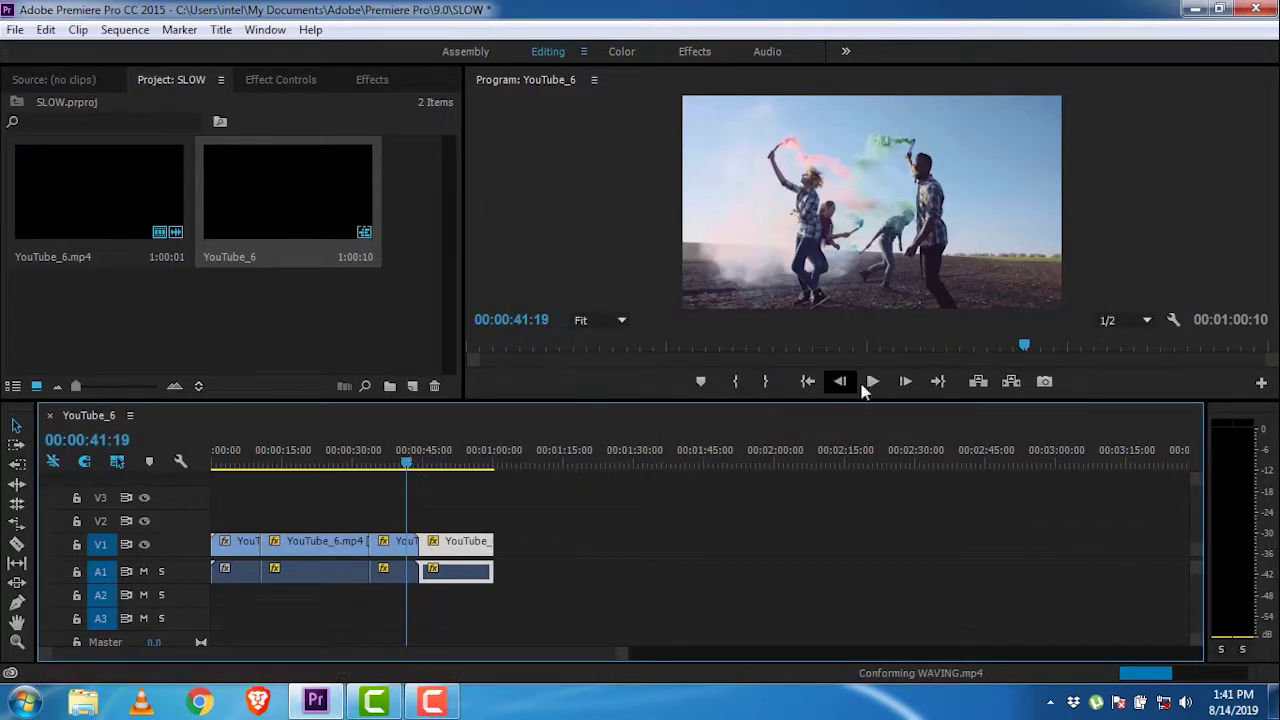
Play the sequence from 00:00:41:19 through the last segment, and return the playhead to 00:00:00:00
key("Return")
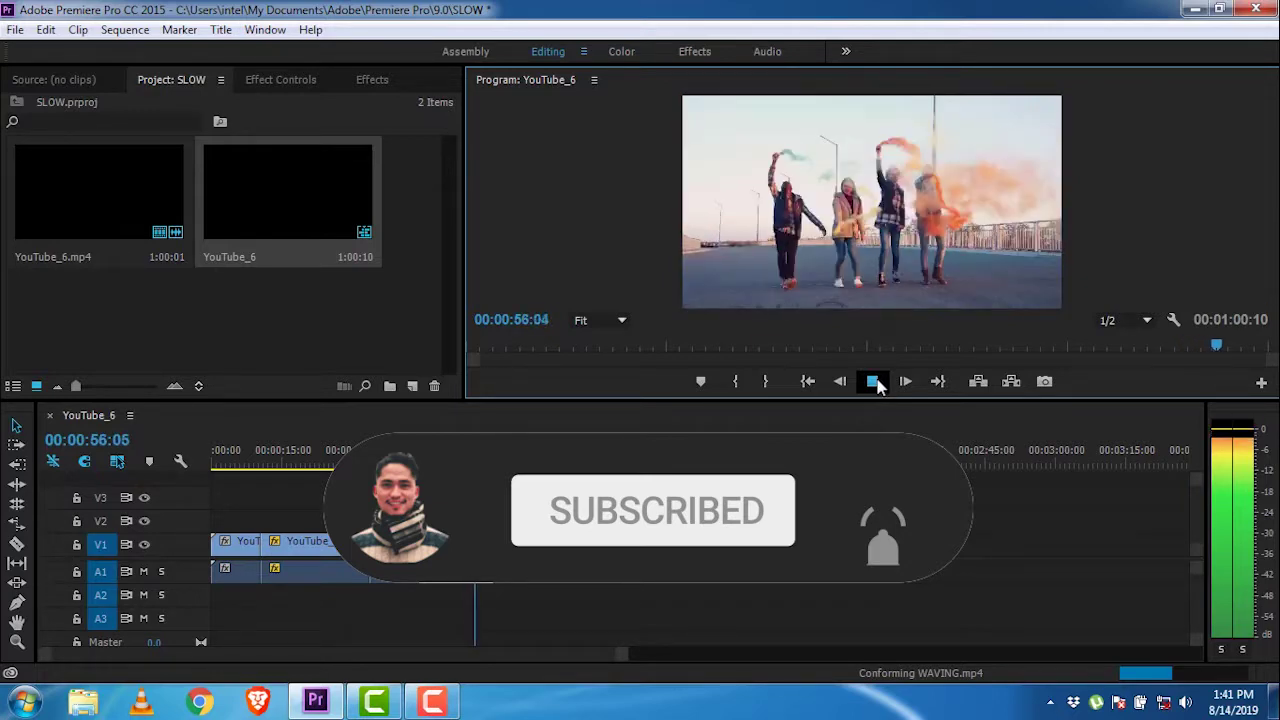
left_click(874, 382)
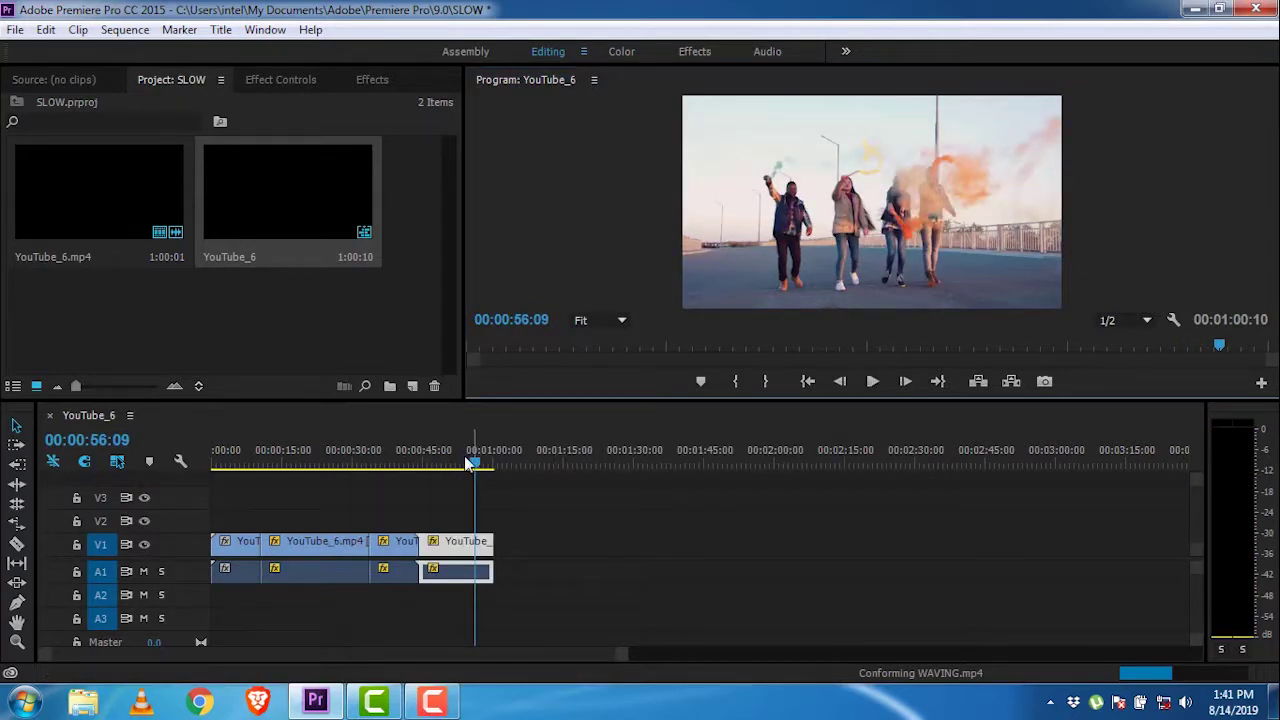
left_click_drag(474, 463, 189, 459)
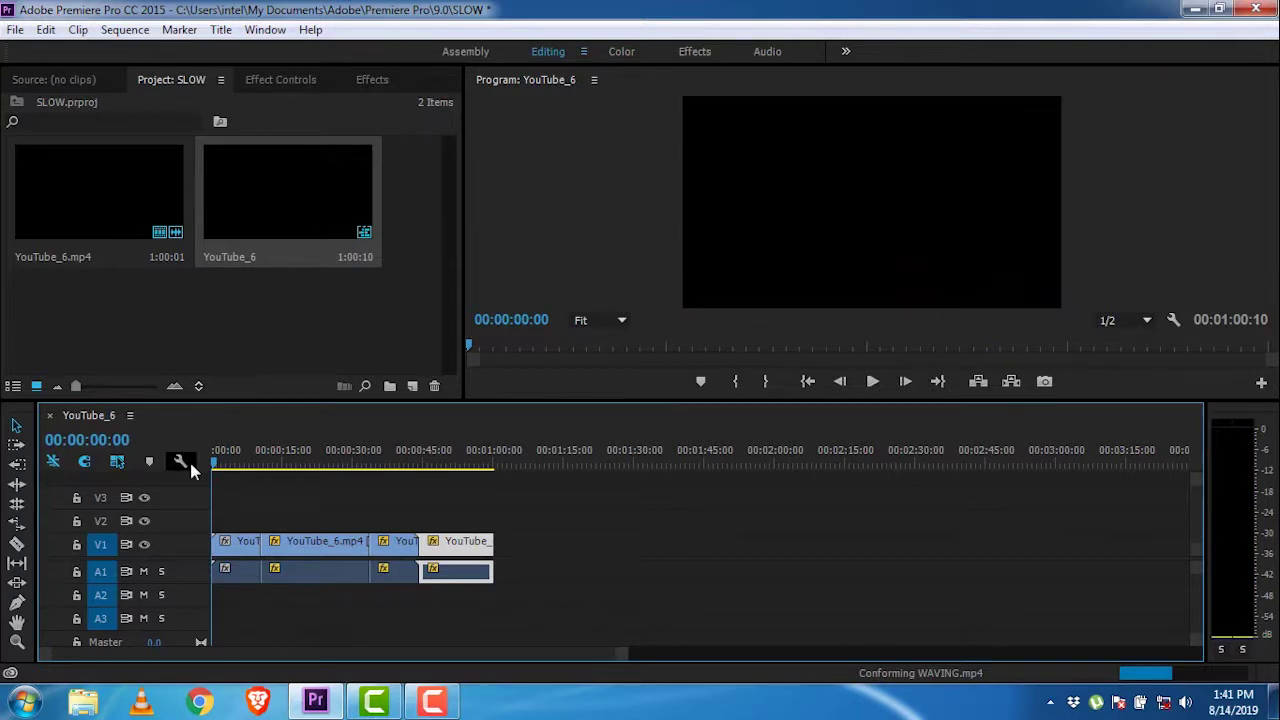